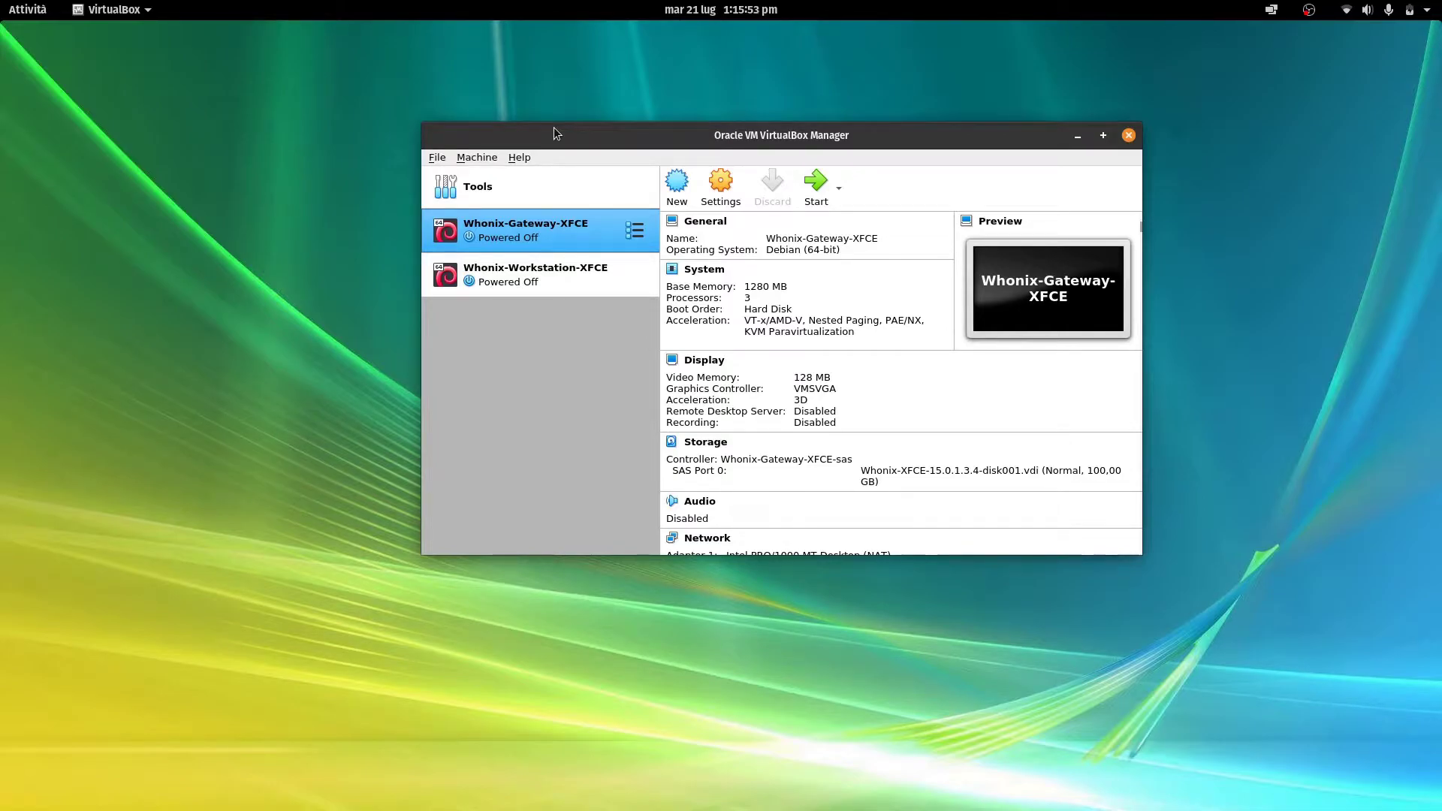
Start Whonix-Gateway-XFCE and boot its default Whonix GRUB entry
{"action": "left_click", "coordinate": [815, 184]}
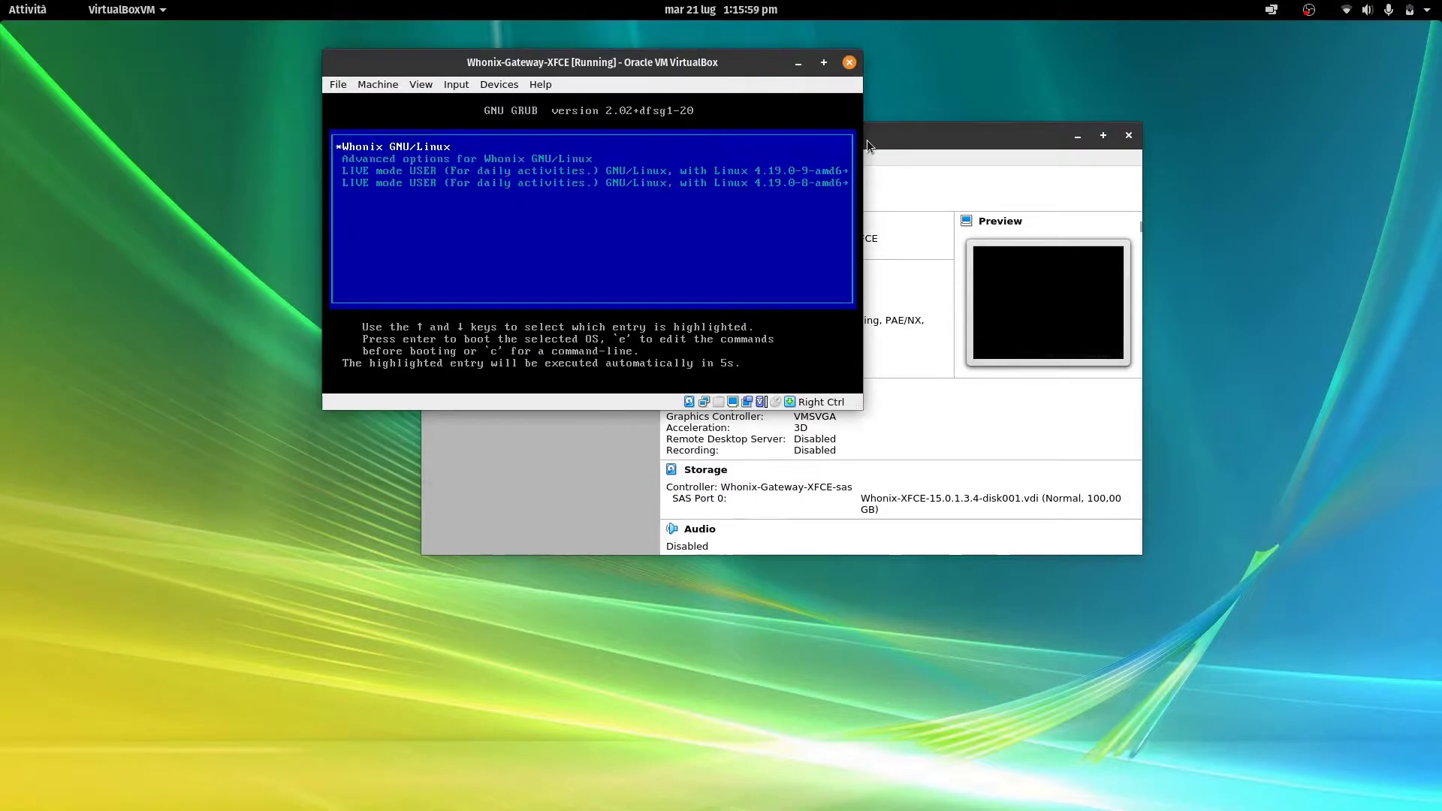
{"action": "key", "text": "Return"}
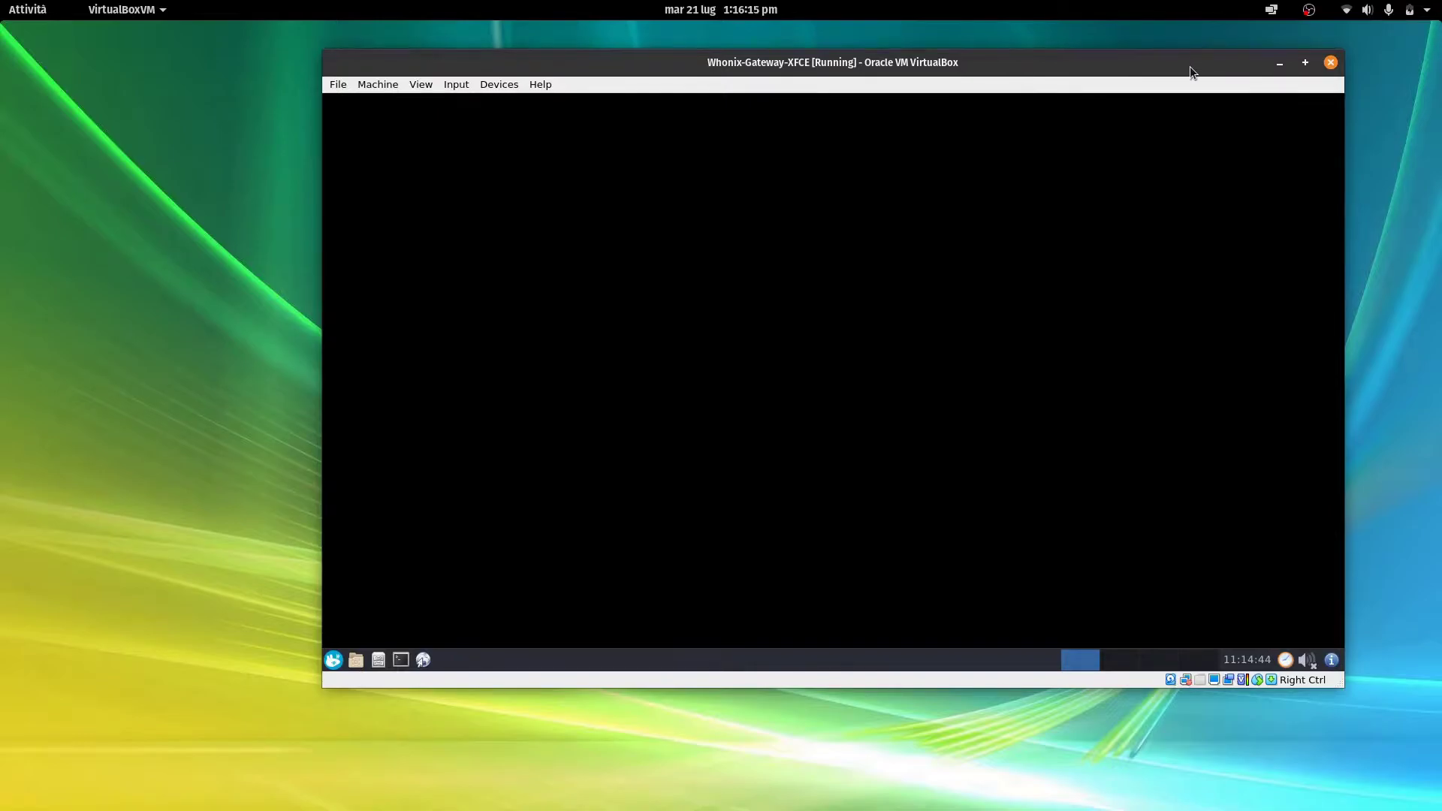
Start Whonix-Workstation-XFCE with the manager hidden, boot its default GRUB entry, and move its window right
{"action": "left_click", "coordinate": [1279, 62]}
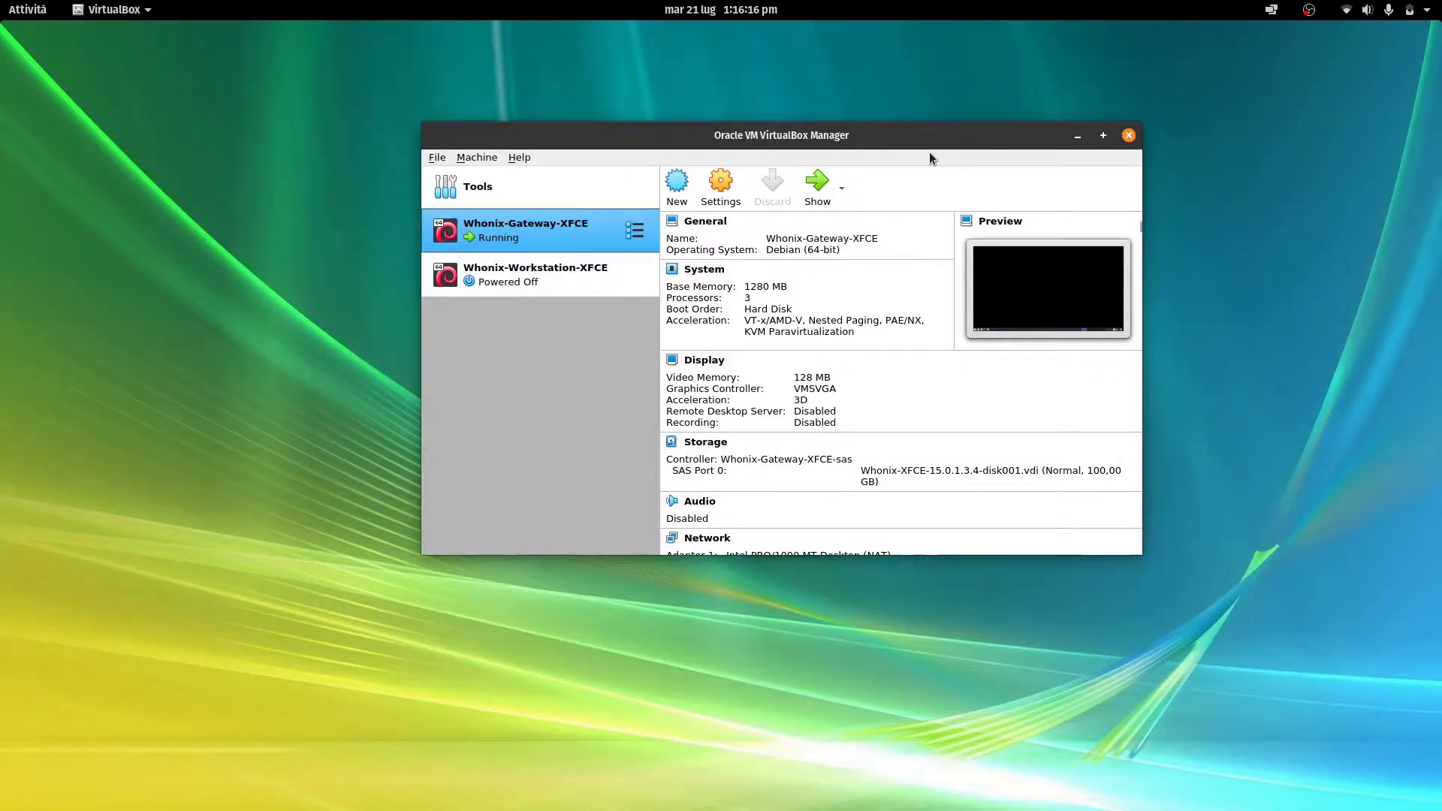
{"action": "left_click", "coordinate": [554, 270]}
{"action": "left_click", "coordinate": [812, 185]}
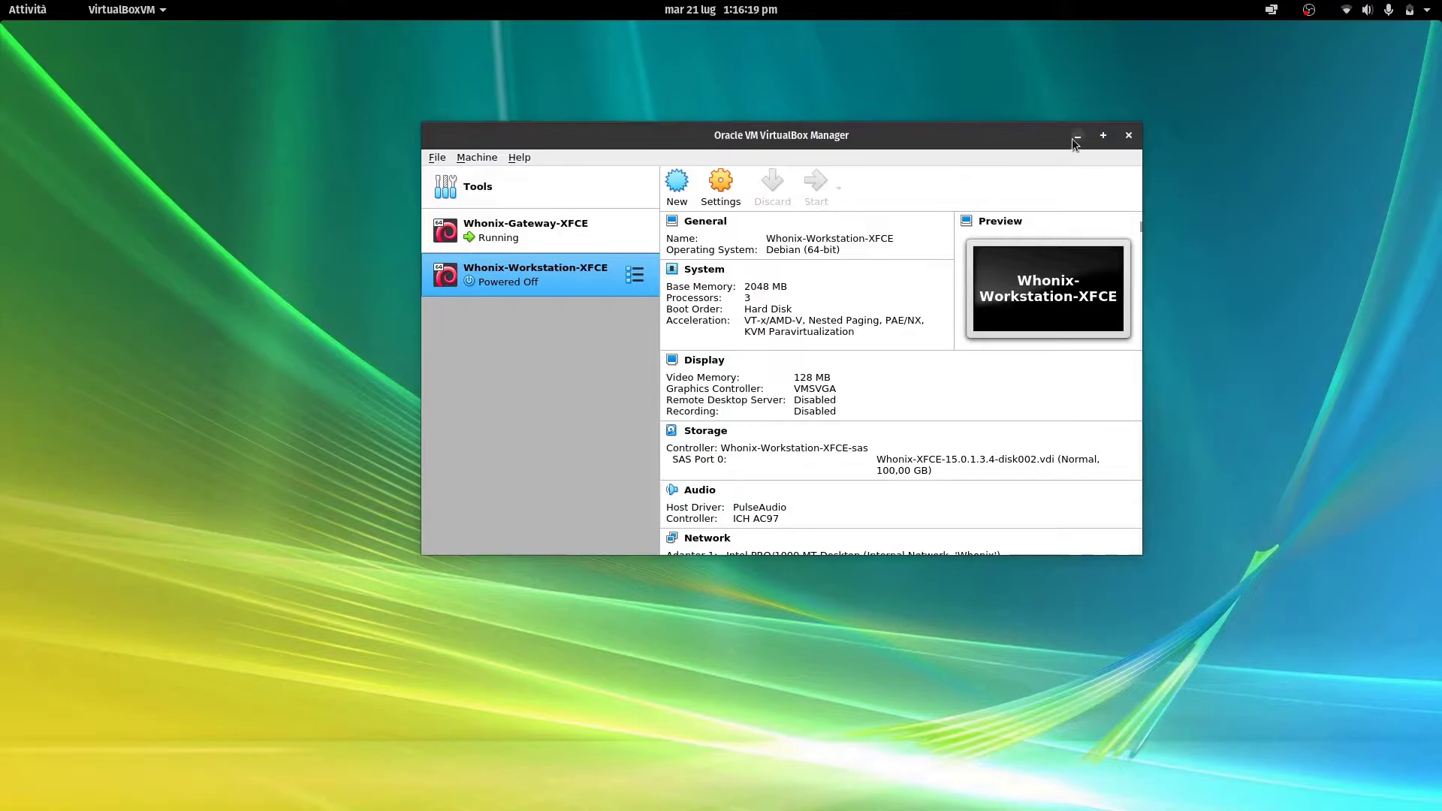
{"action": "left_click", "coordinate": [1072, 140]}
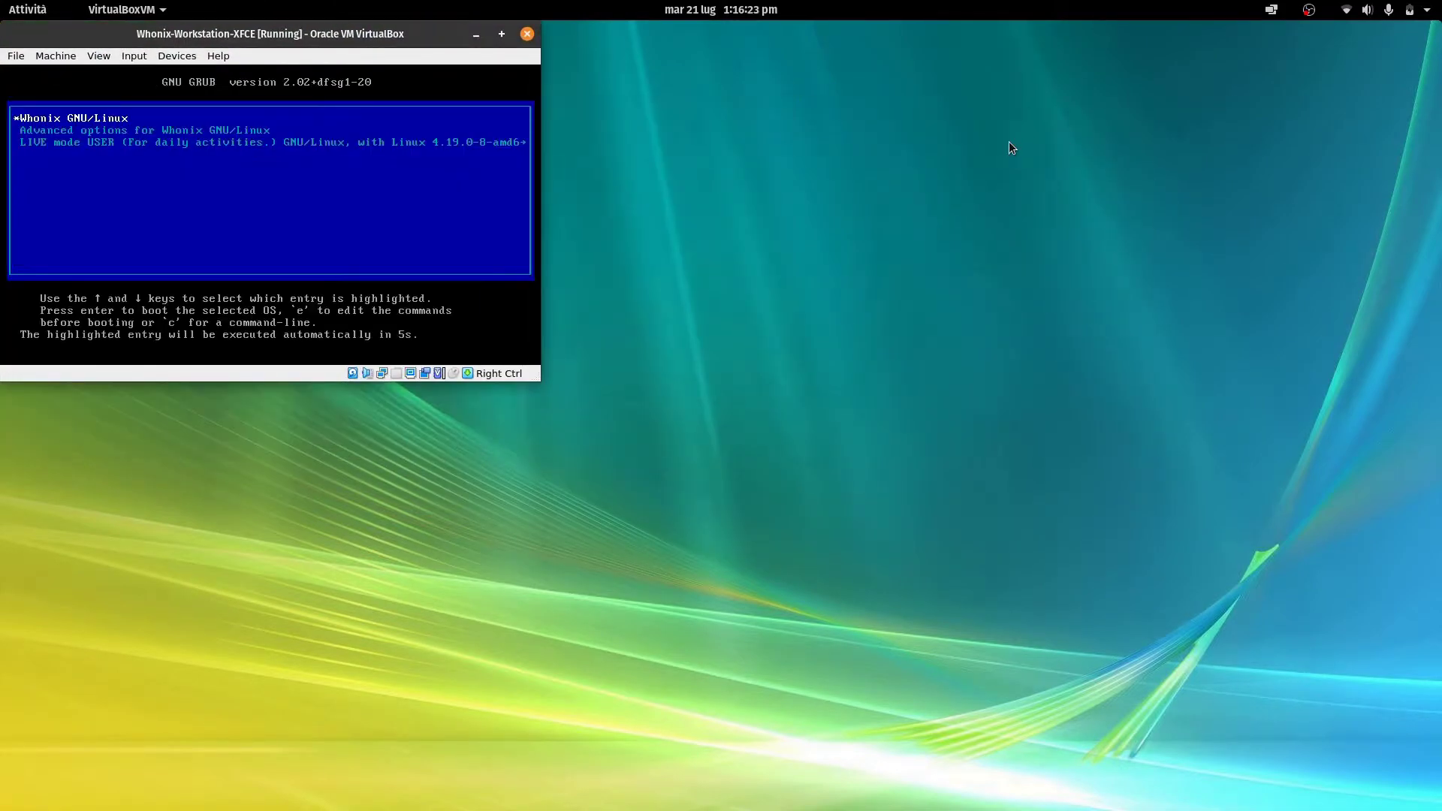
{"action": "key", "text": "Return"}
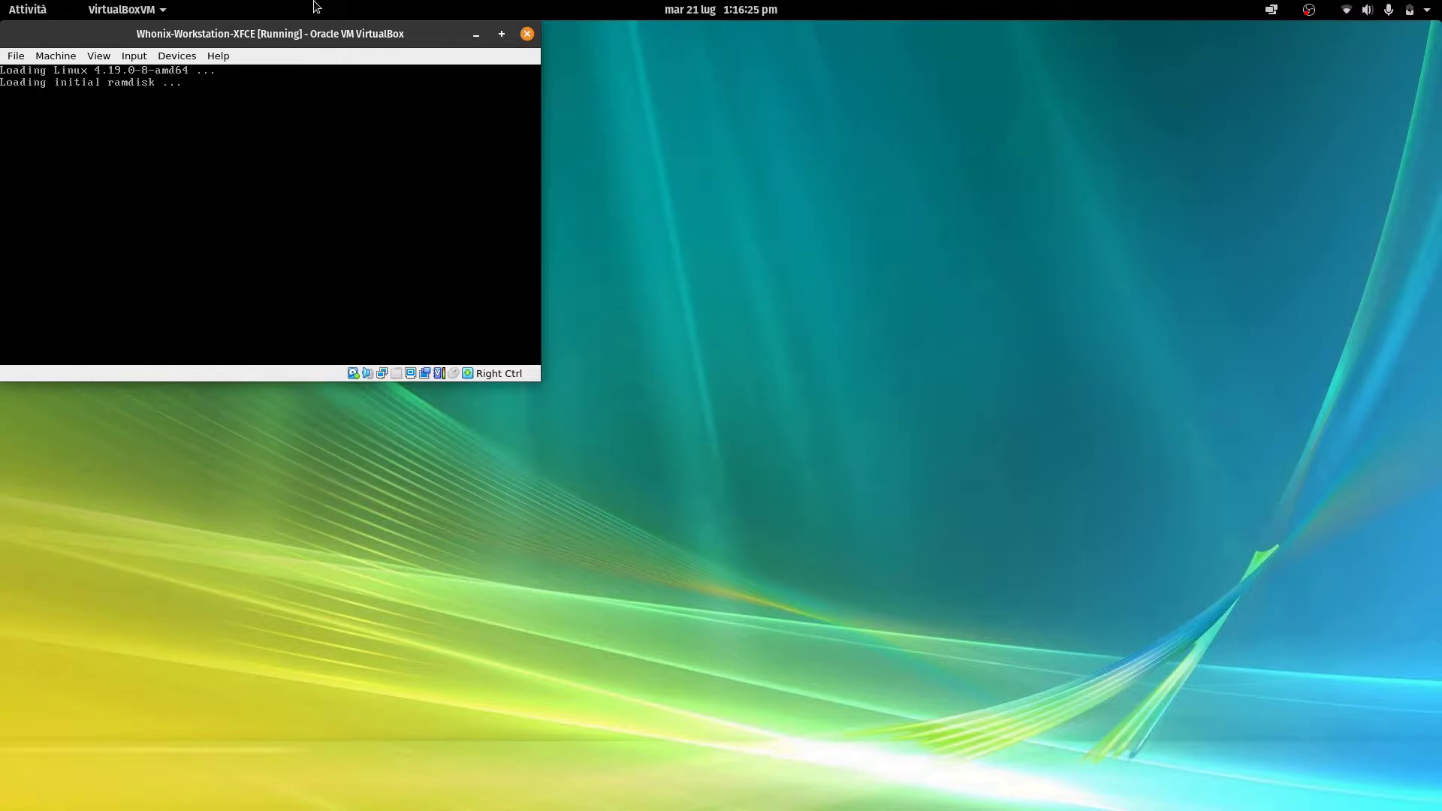
{"action": "left_click_drag", "start_coordinate": [254, 39], "coordinate": [762, 73]}
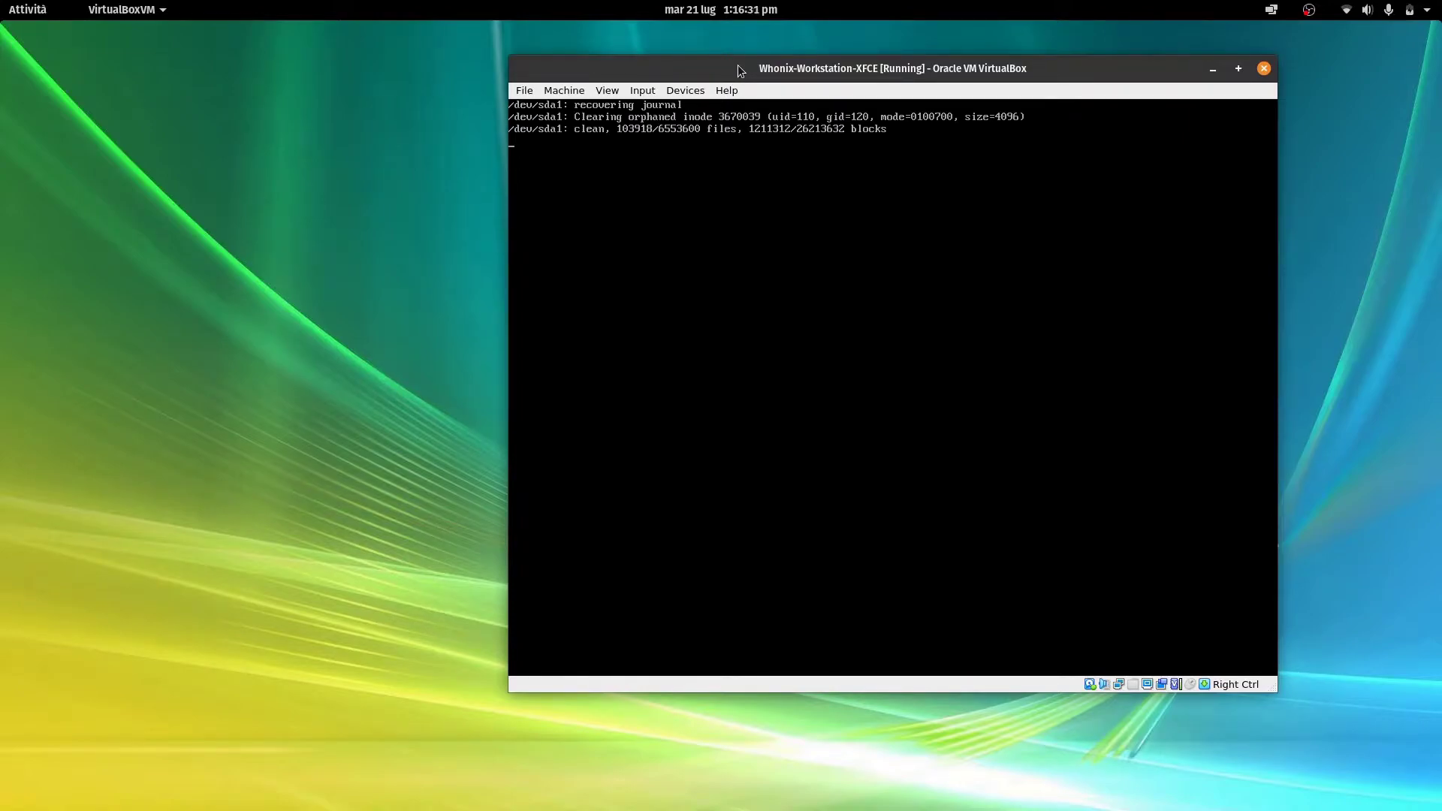
Maximize the workstation and run sudo apt-get update && sudo apt-get dist-upgrade, entering the sudo password and confirming with Y
{"action": "double_click", "coordinate": [738, 65]}
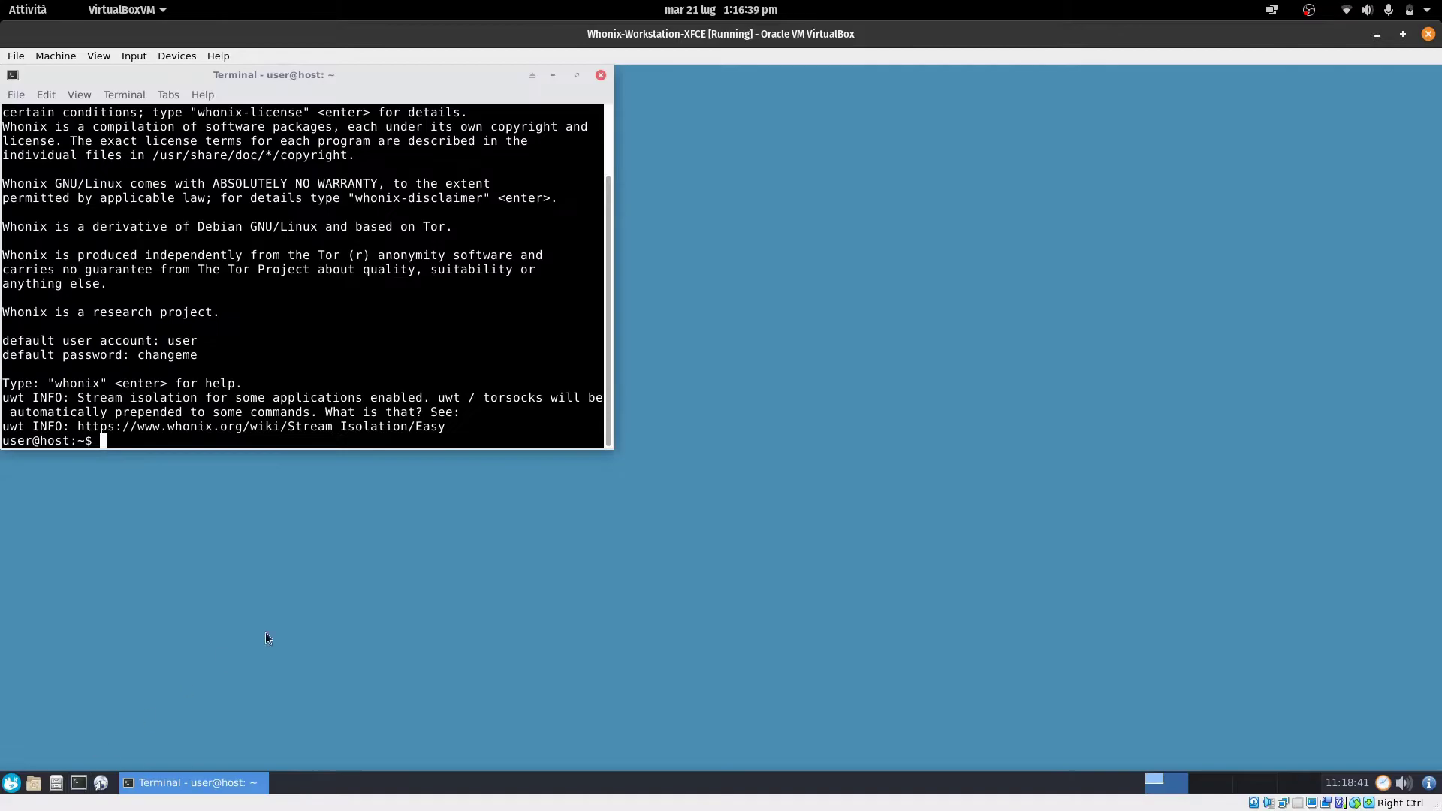
{"action": "type", "text": "sudo apt-get update "}
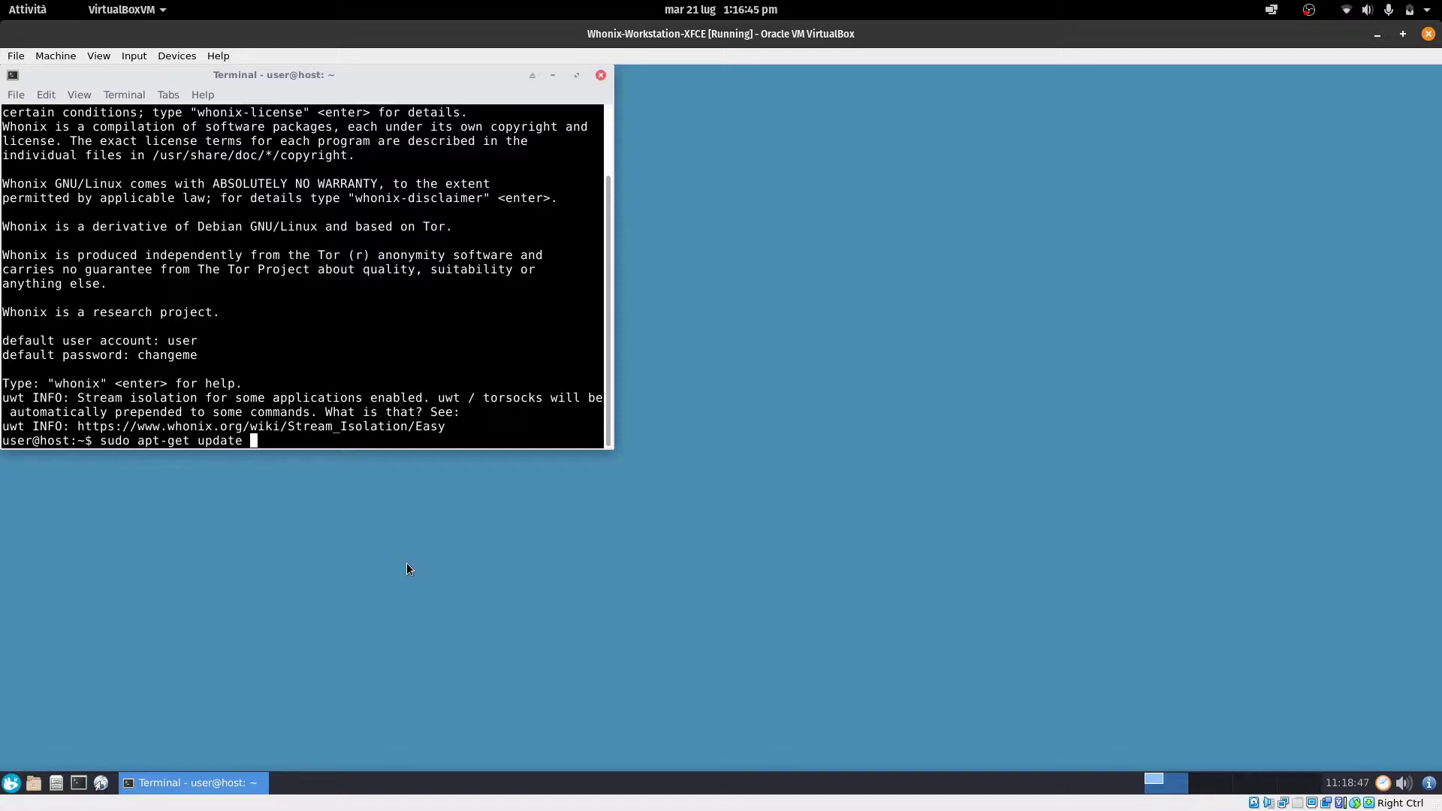
{"action": "type", "text": "&& sudo apt-get dis"}
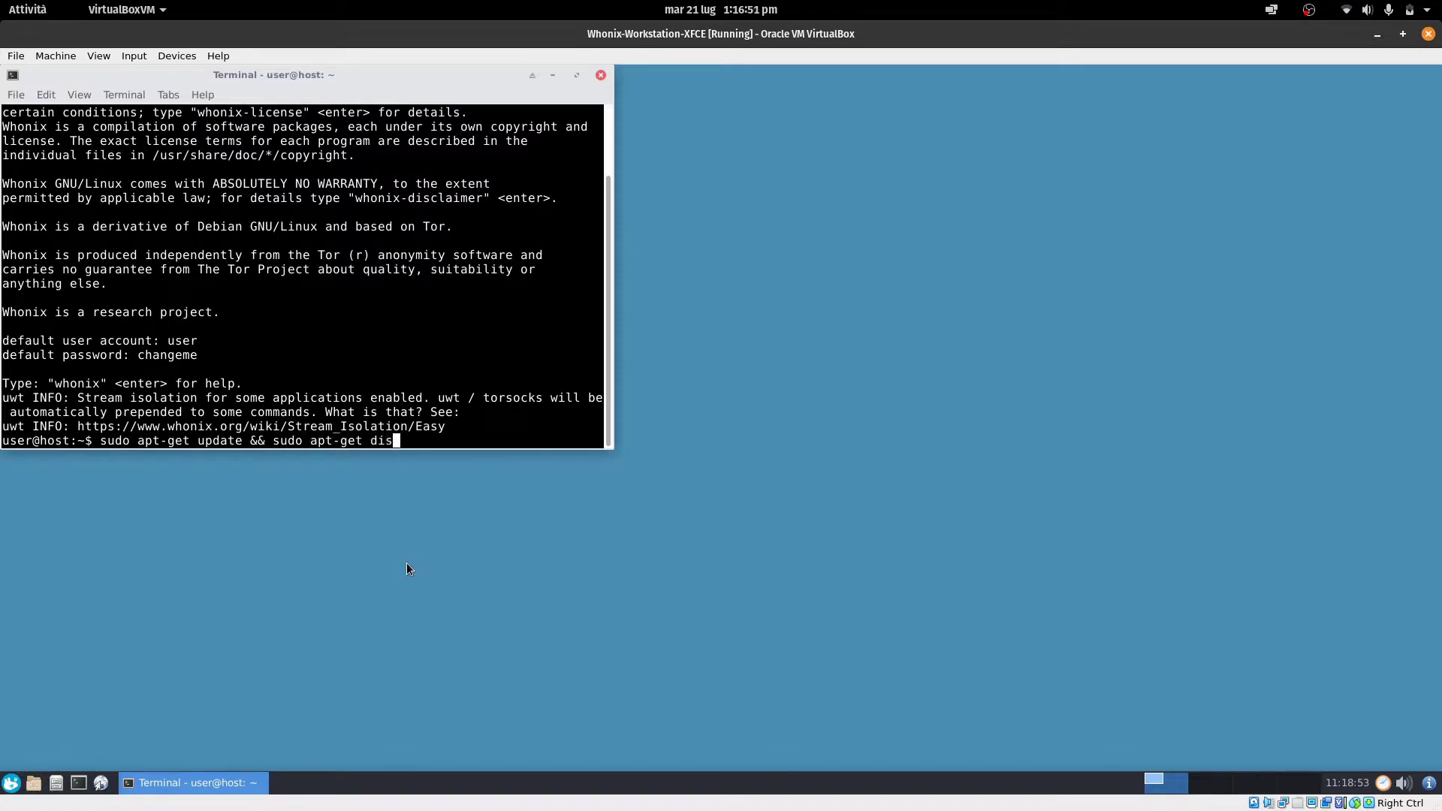
{"action": "type", "text": "t-upgrade"}
{"action": "key", "text": "Return"}
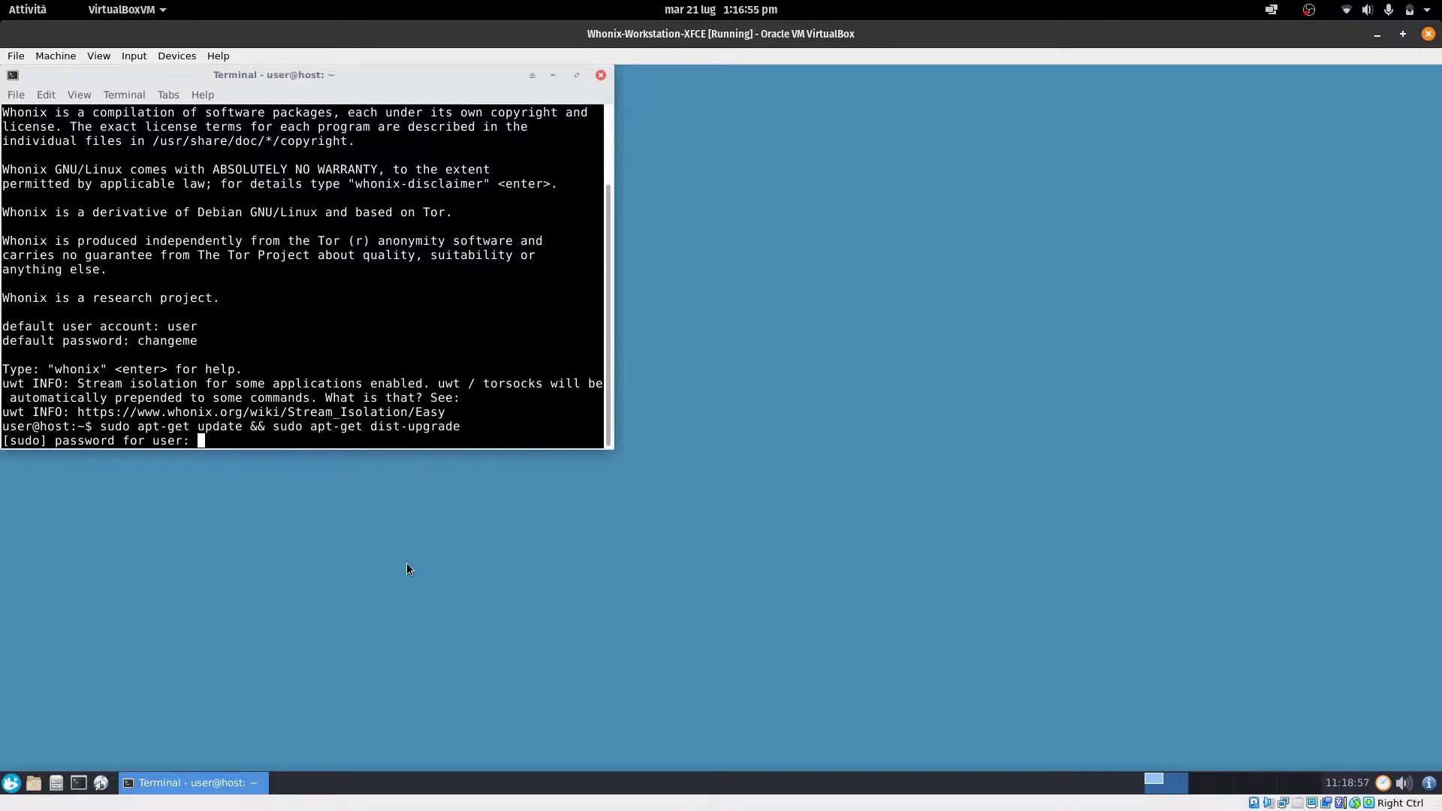
{"action": "type", "text": "changeme"}
{"action": "key", "text": "Return"}
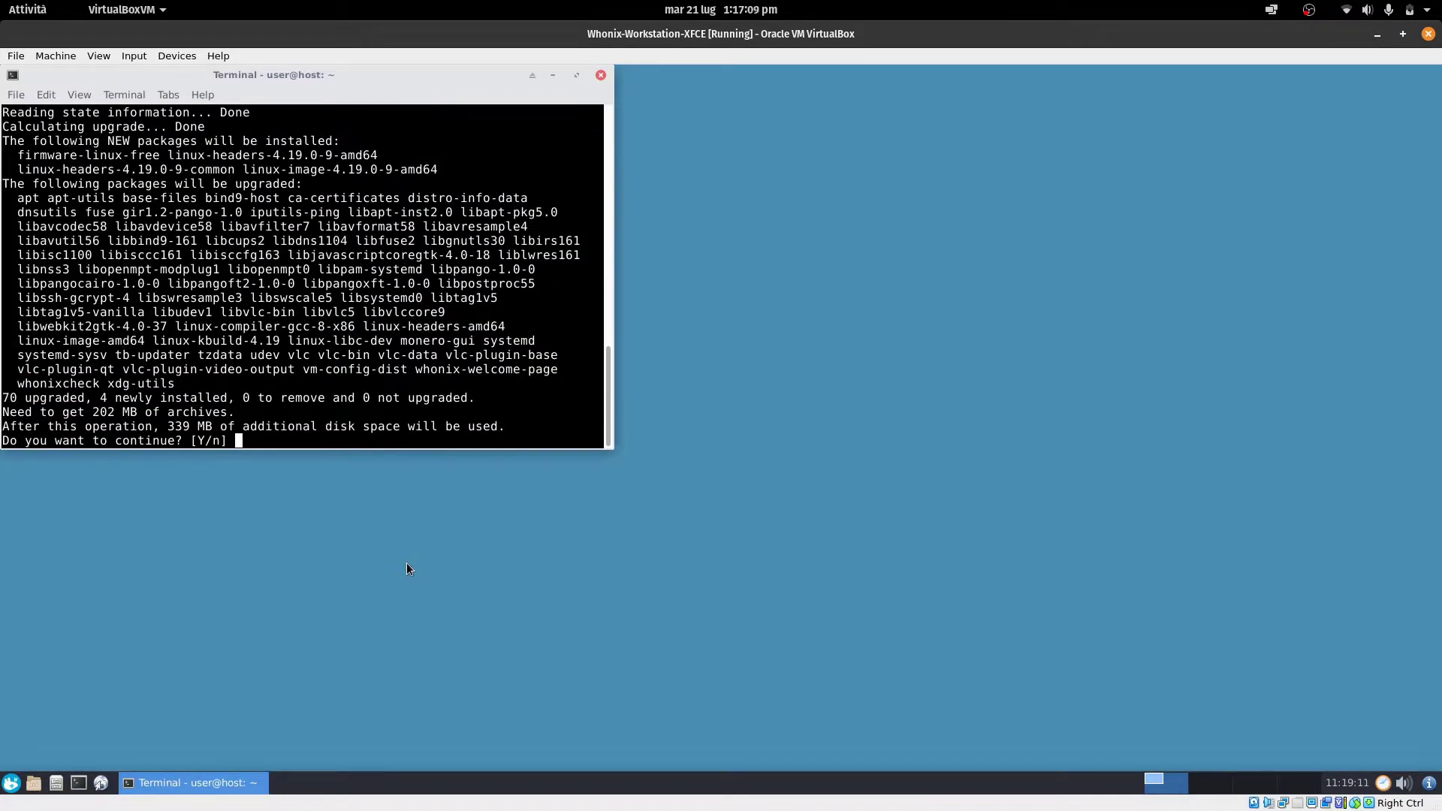
{"action": "type", "text": "y"}
{"action": "key", "text": "Return"}
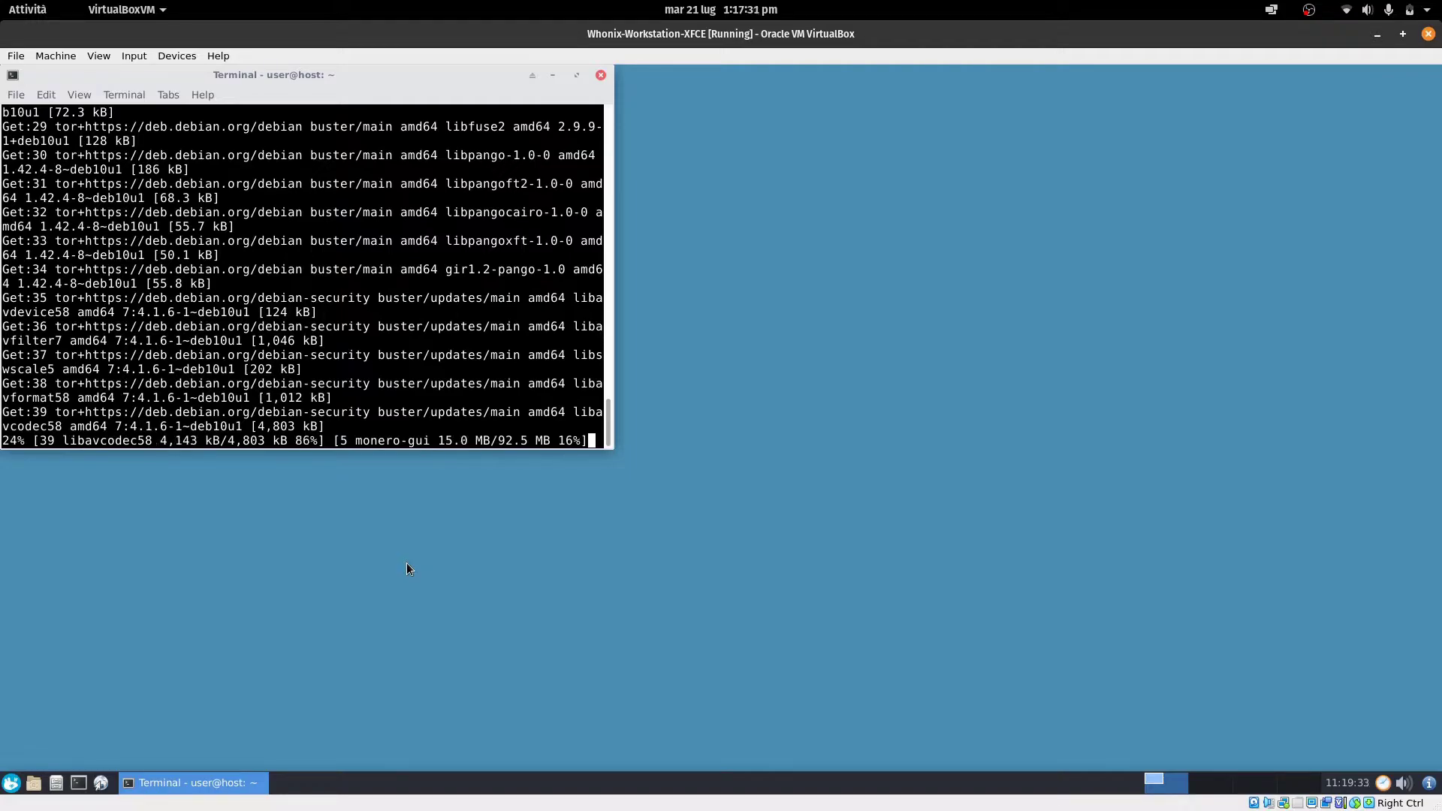
{"action": "left_click", "coordinate": [4, 783]}
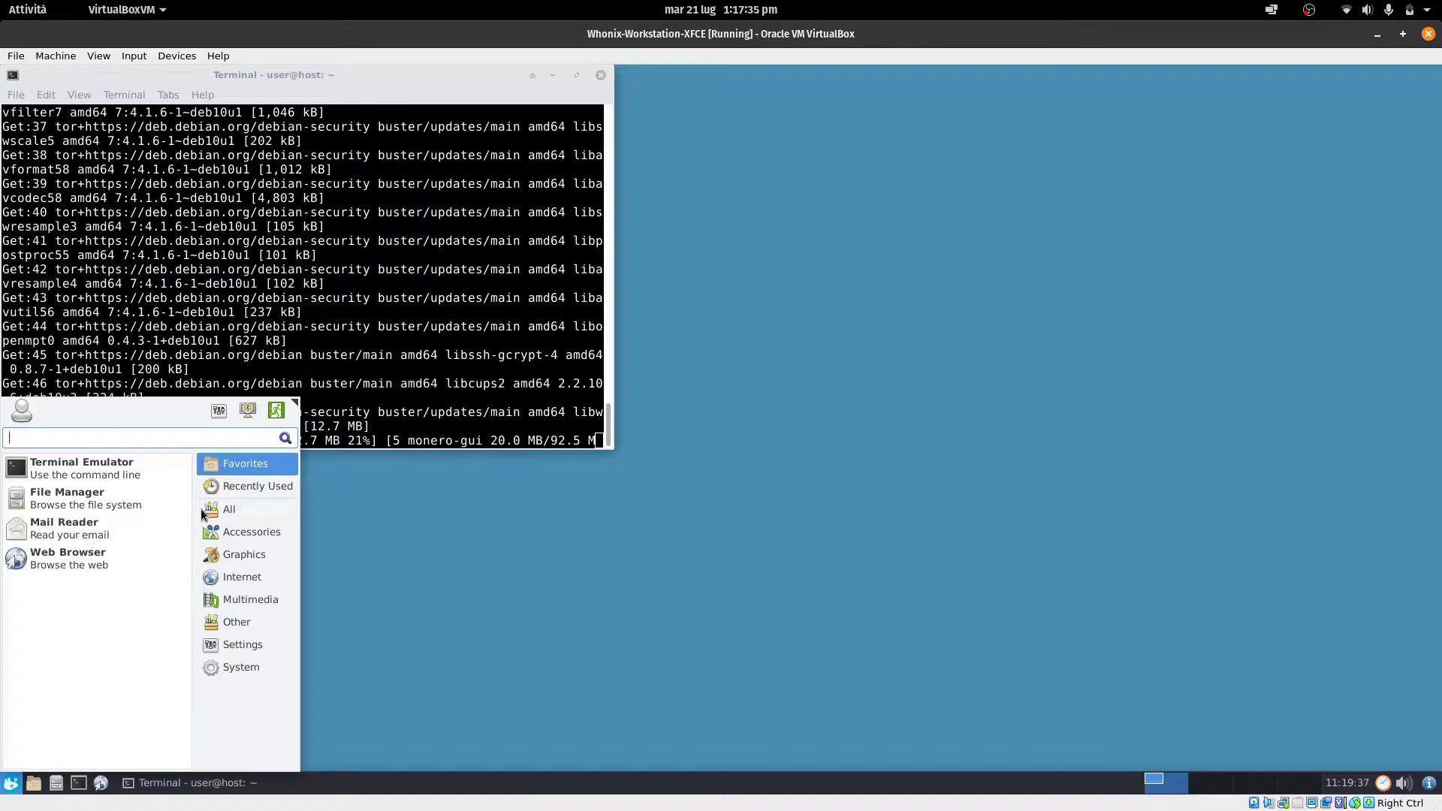
{"action": "left_click", "coordinate": [207, 512]}
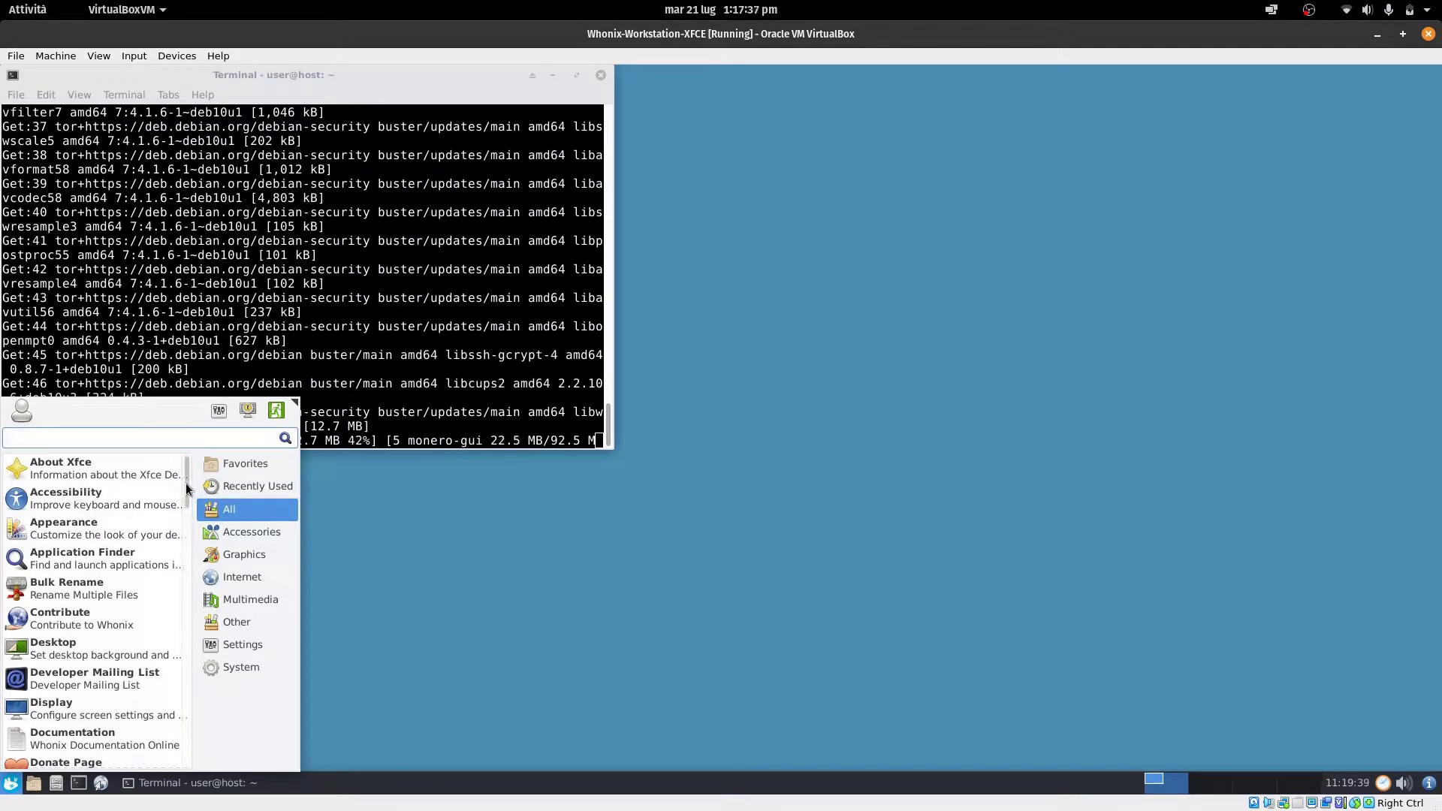
{"action": "scroll", "coordinate": [186, 484], "scroll_direction": "down", "scroll_amount": 3}
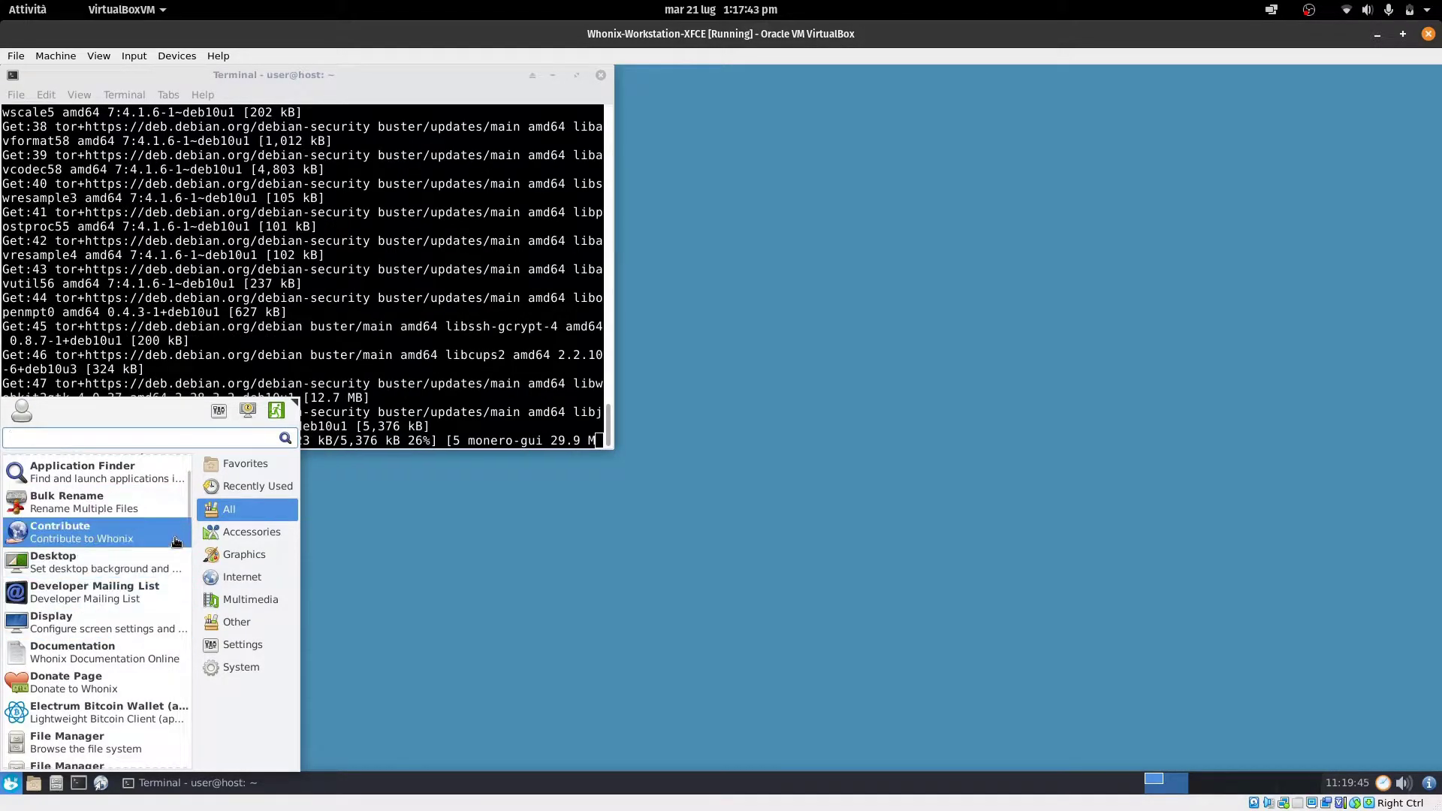
{"action": "left_click_drag", "start_coordinate": [186, 517], "coordinate": [192, 542]}
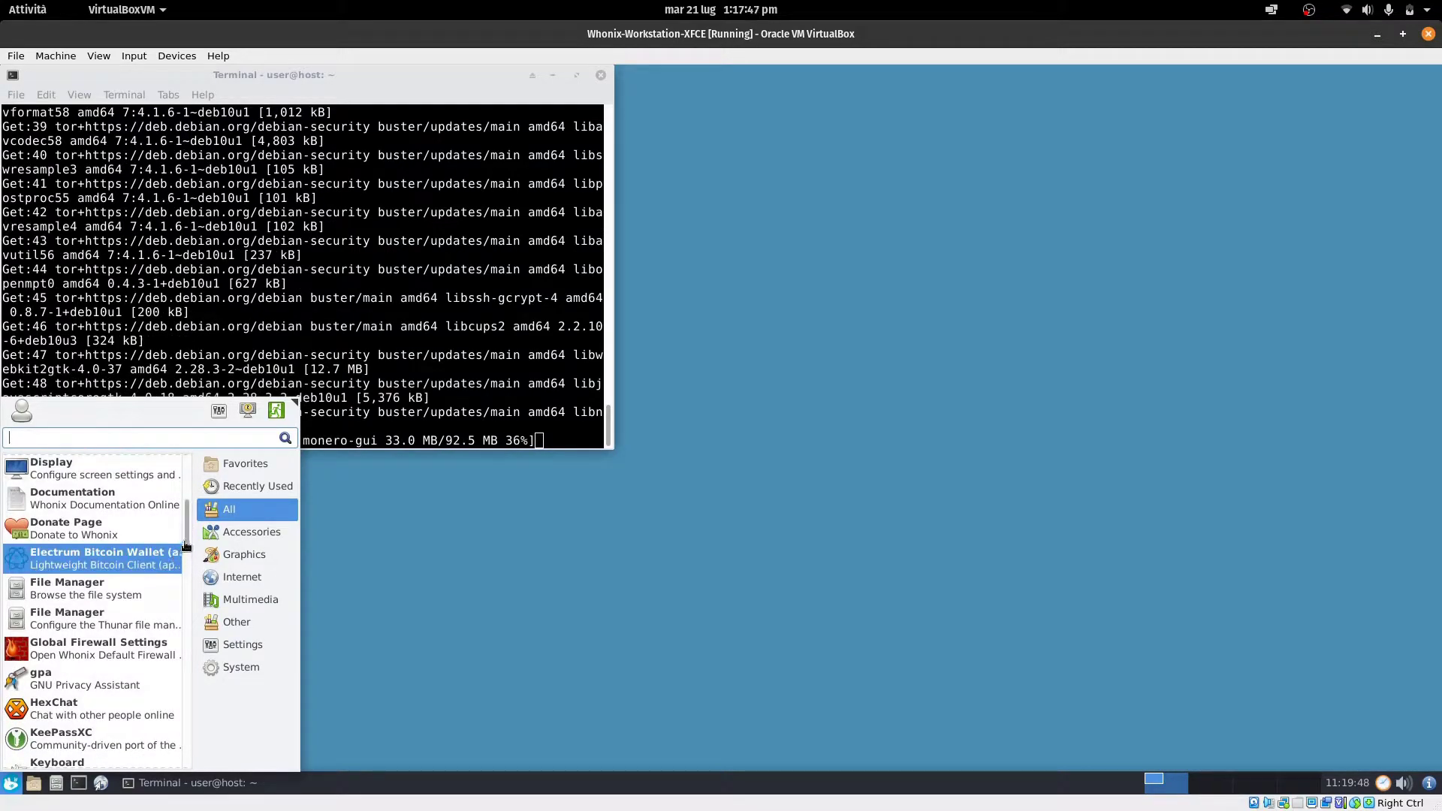
{"action": "left_click_drag", "start_coordinate": [187, 542], "coordinate": [189, 560]}
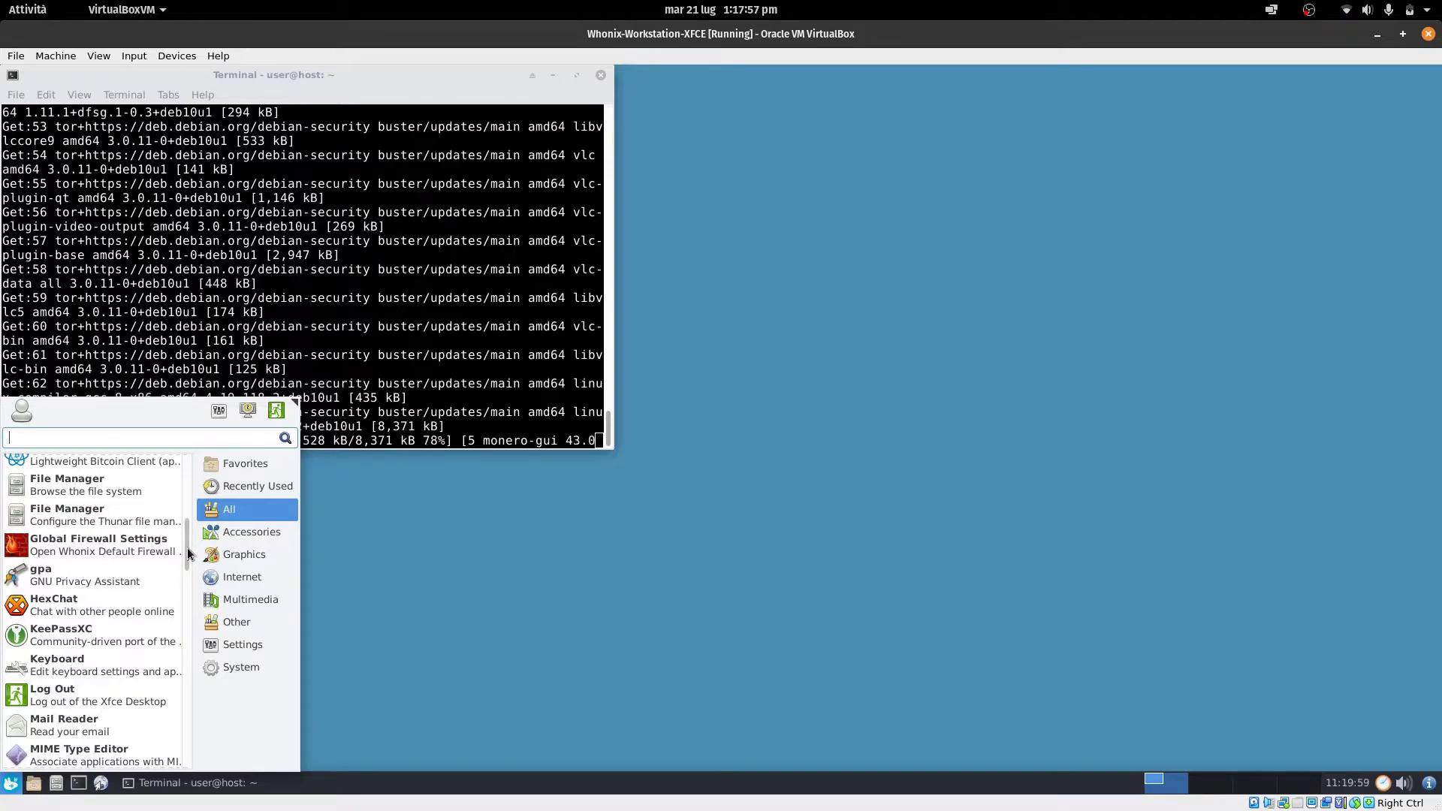
{"action": "left_click_drag", "start_coordinate": [187, 548], "coordinate": [187, 562]}
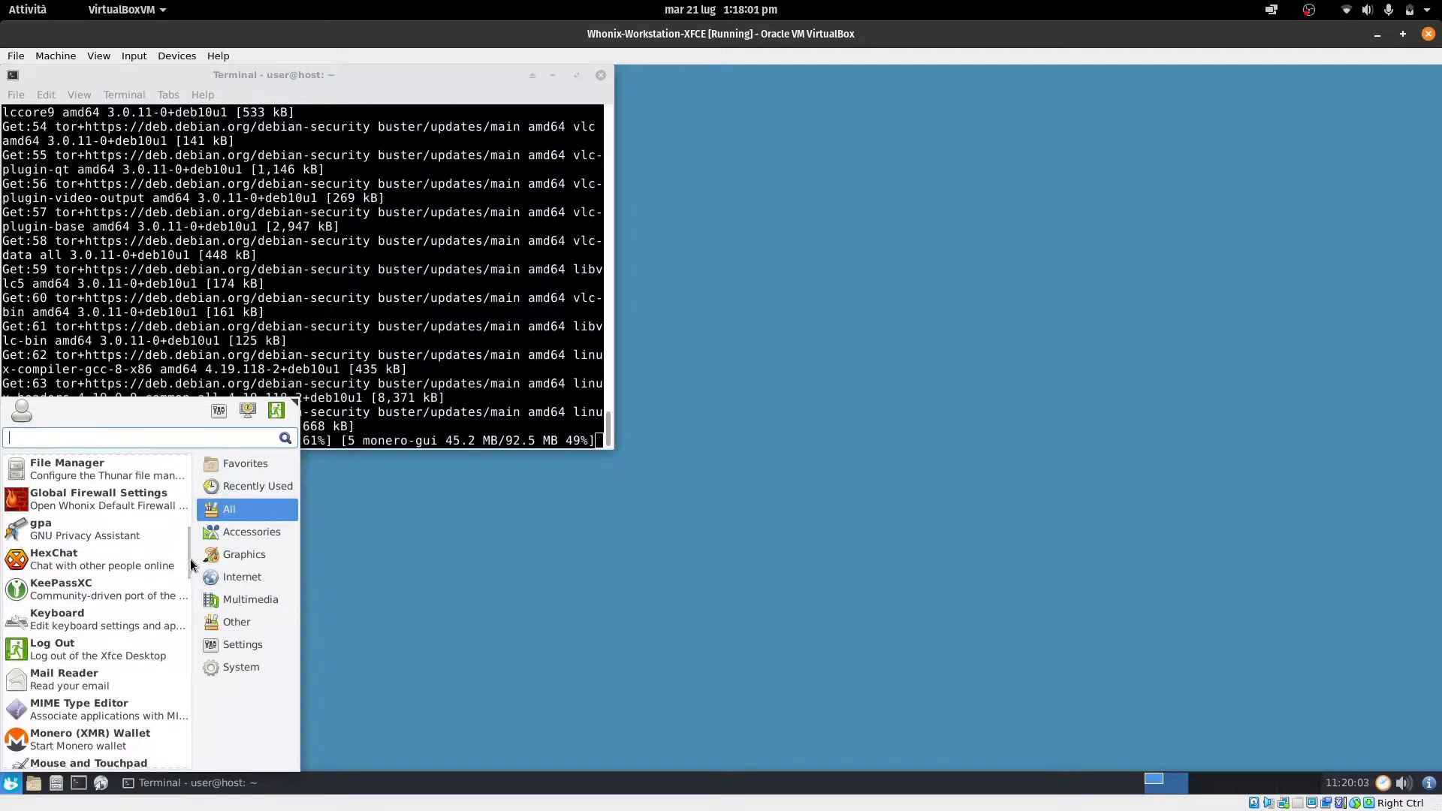
{"action": "left_click_drag", "start_coordinate": [191, 559], "coordinate": [183, 612]}
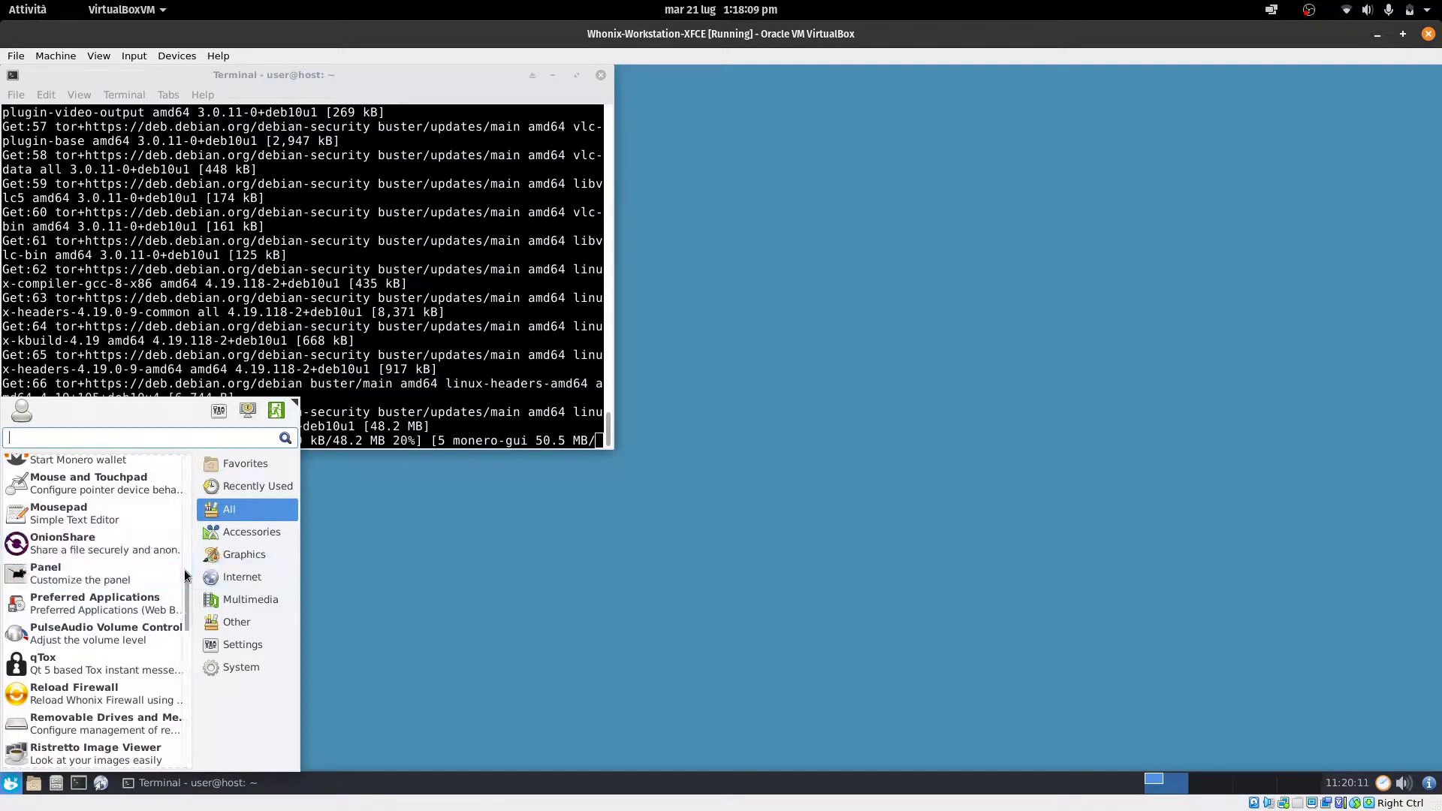
{"action": "scroll", "coordinate": [185, 569], "scroll_direction": "up", "scroll_amount": 2}
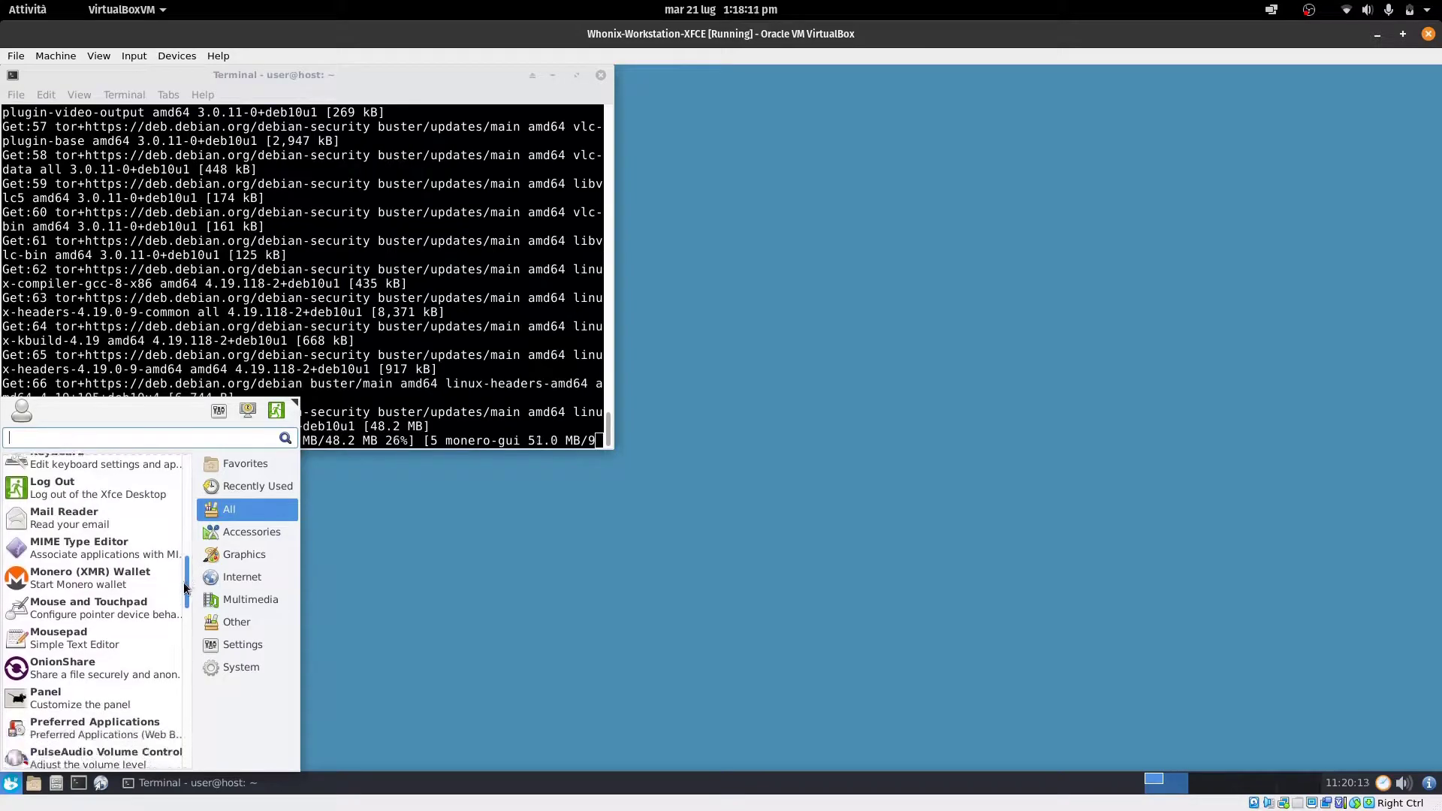
{"action": "scroll", "coordinate": [181, 603], "scroll_direction": "down", "scroll_amount": 5}
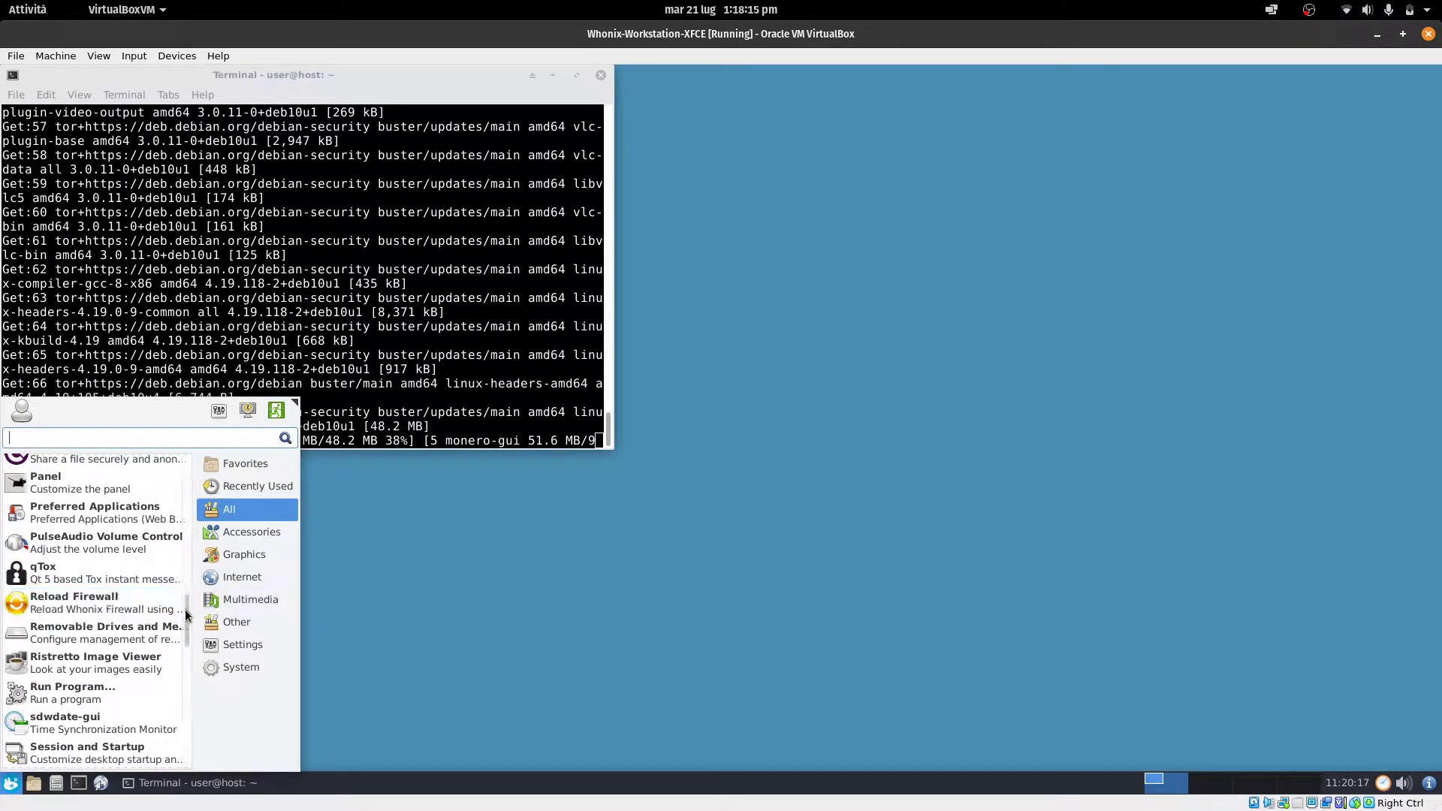
{"action": "scroll", "coordinate": [187, 617], "scroll_direction": "down", "scroll_amount": 2}
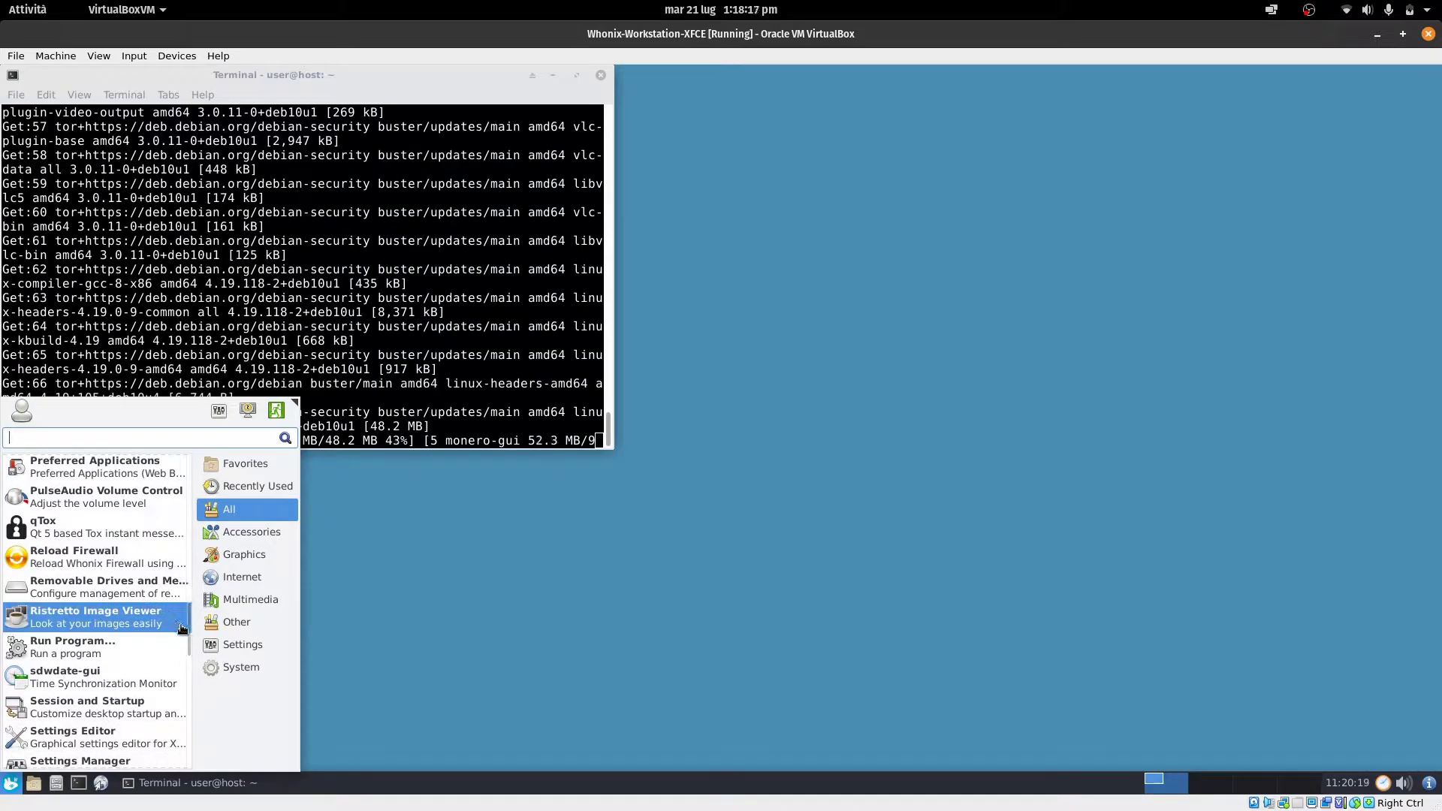
{"action": "left_click_drag", "start_coordinate": [187, 633], "coordinate": [183, 680]}
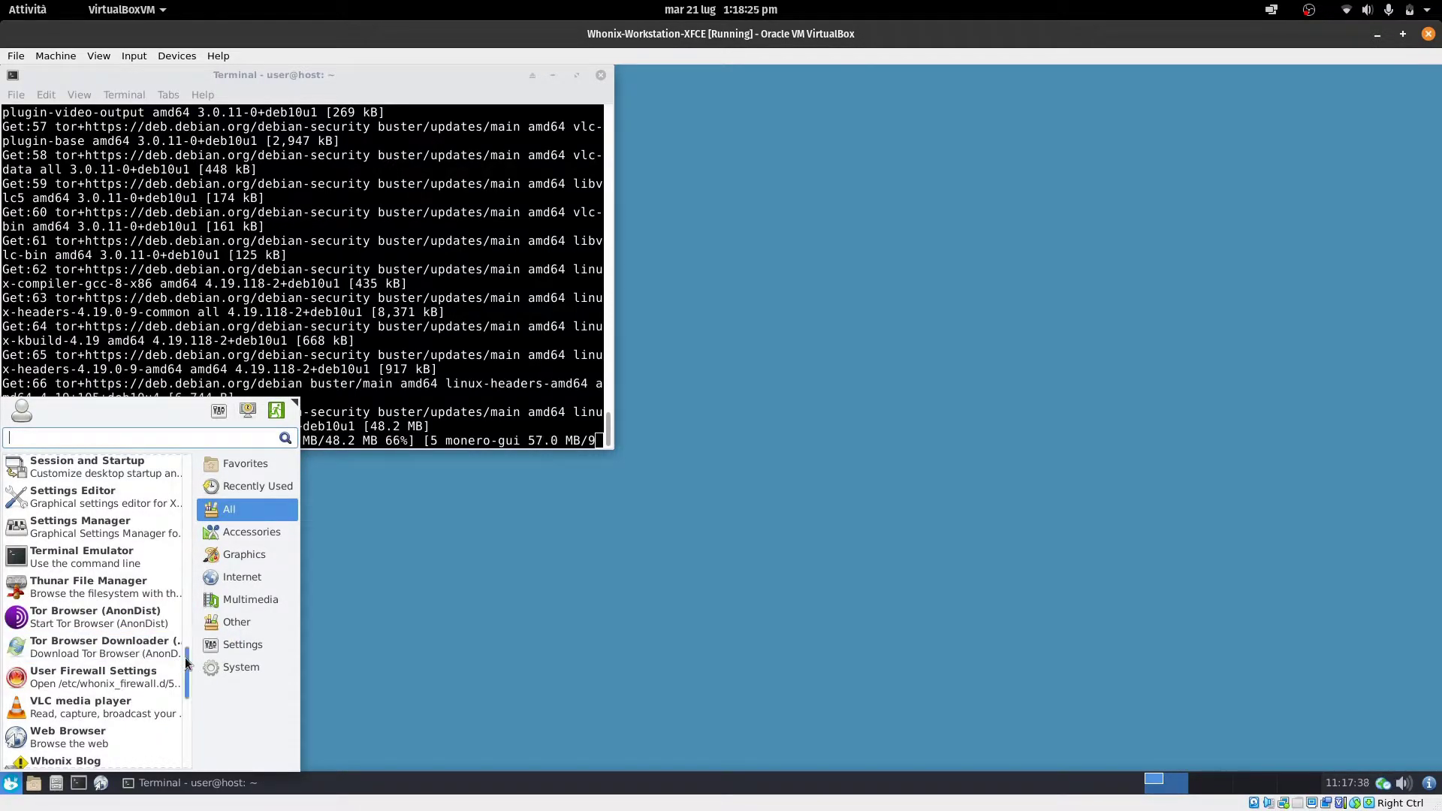
{"action": "left_click_drag", "start_coordinate": [187, 664], "coordinate": [191, 727]}
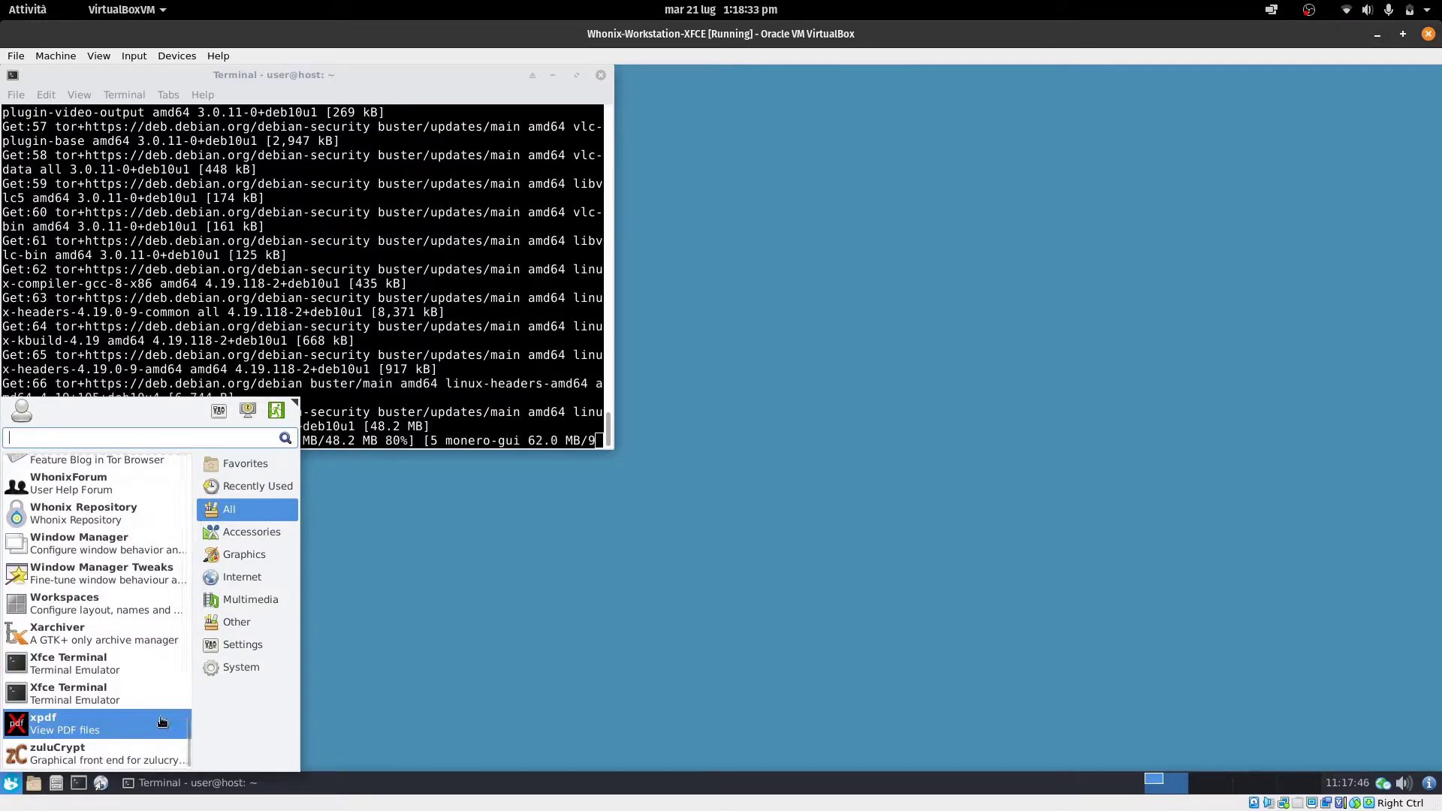
{"action": "left_click", "coordinate": [335, 78]}
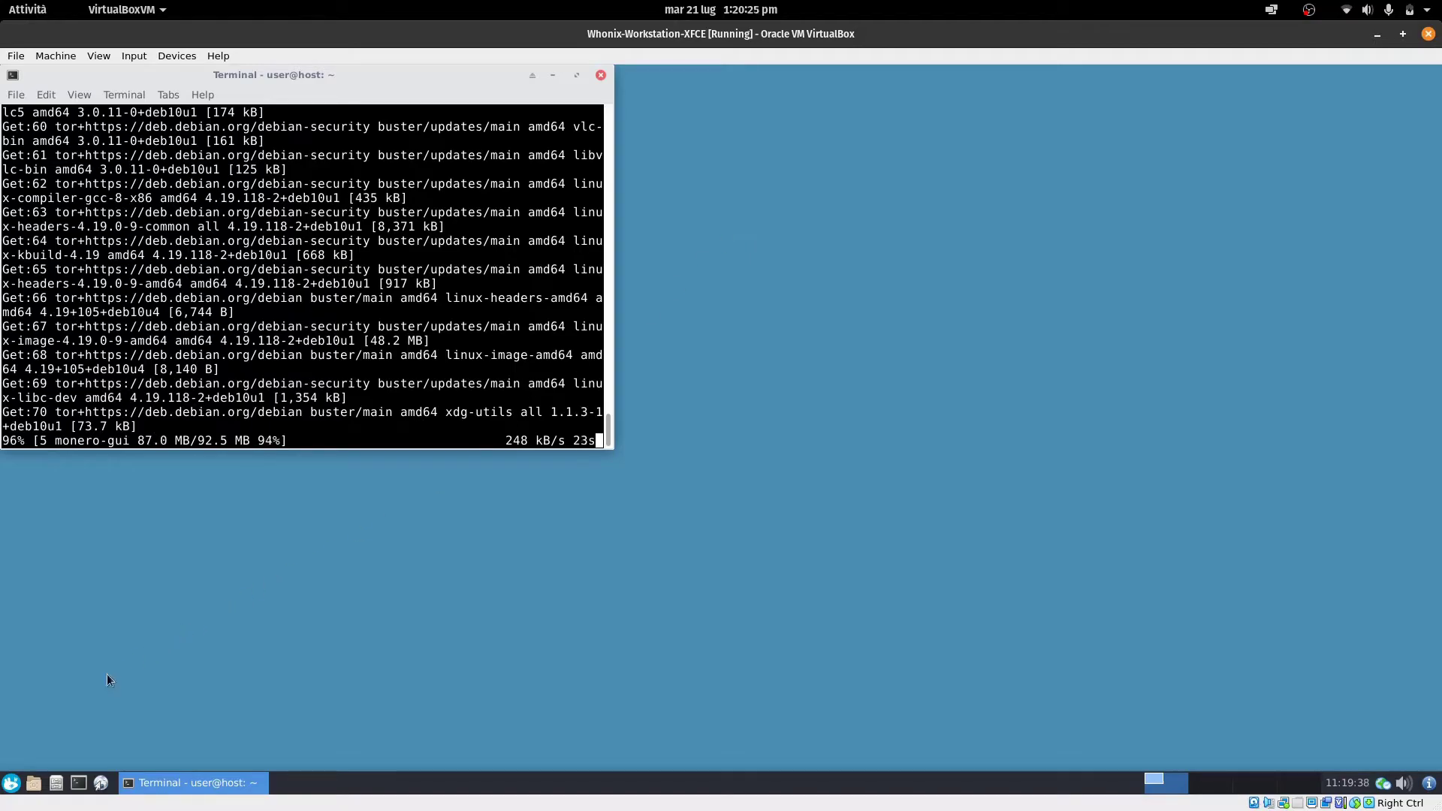
Search the guest applications menu for vlc, then dismiss it while the upgrade finishes
{"action": "left_click", "coordinate": [6, 786]}
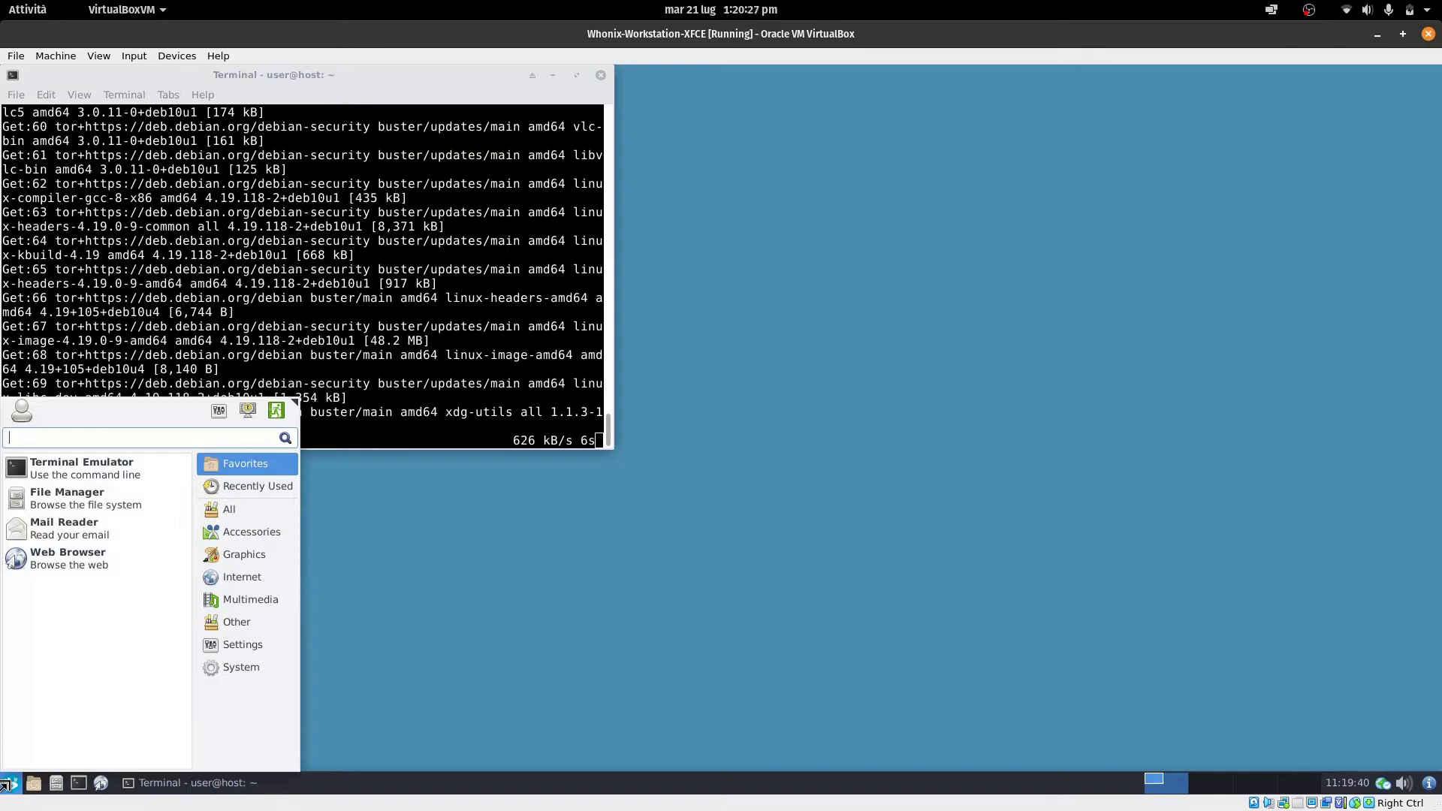
{"action": "type", "text": "vlc"}
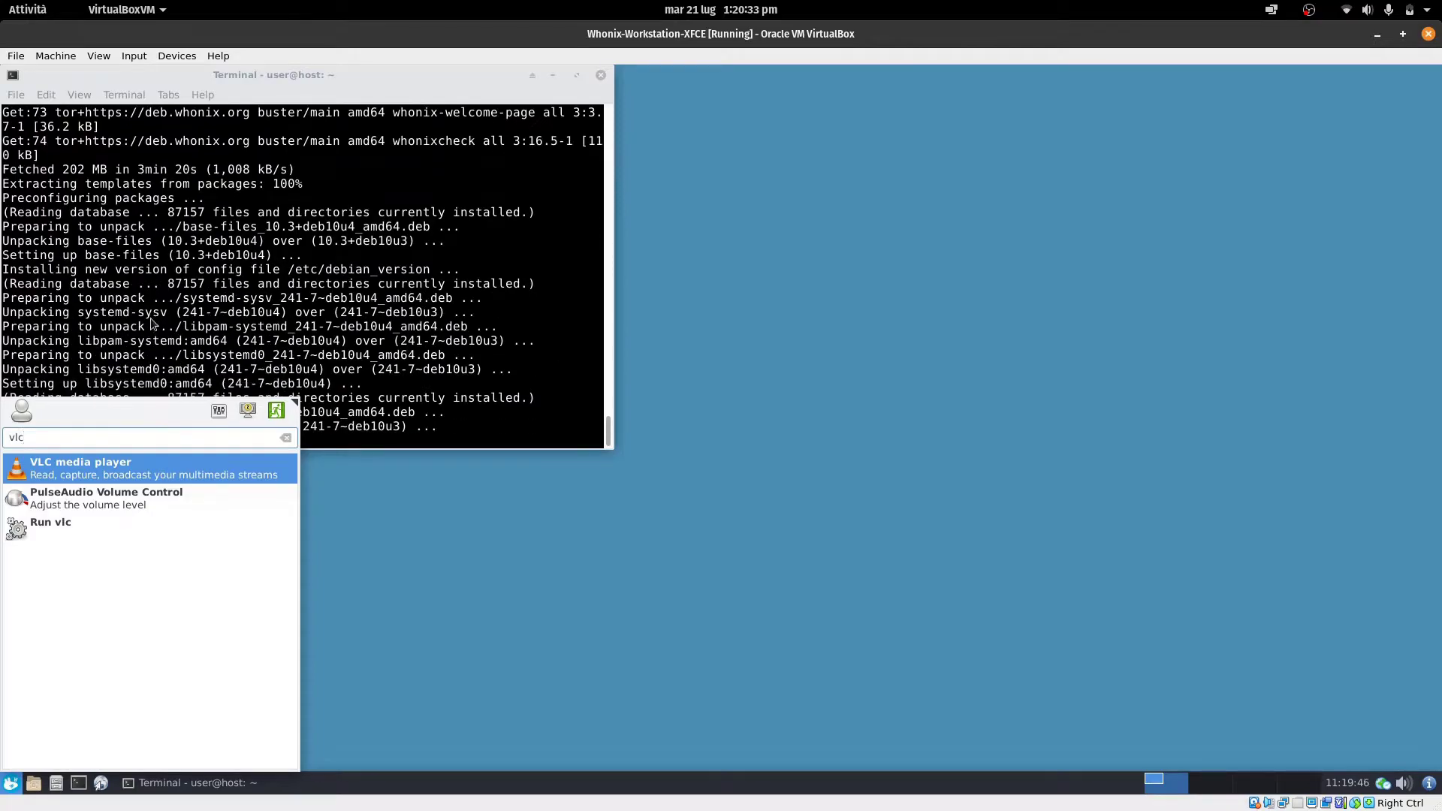
{"action": "left_click", "coordinate": [263, 69]}
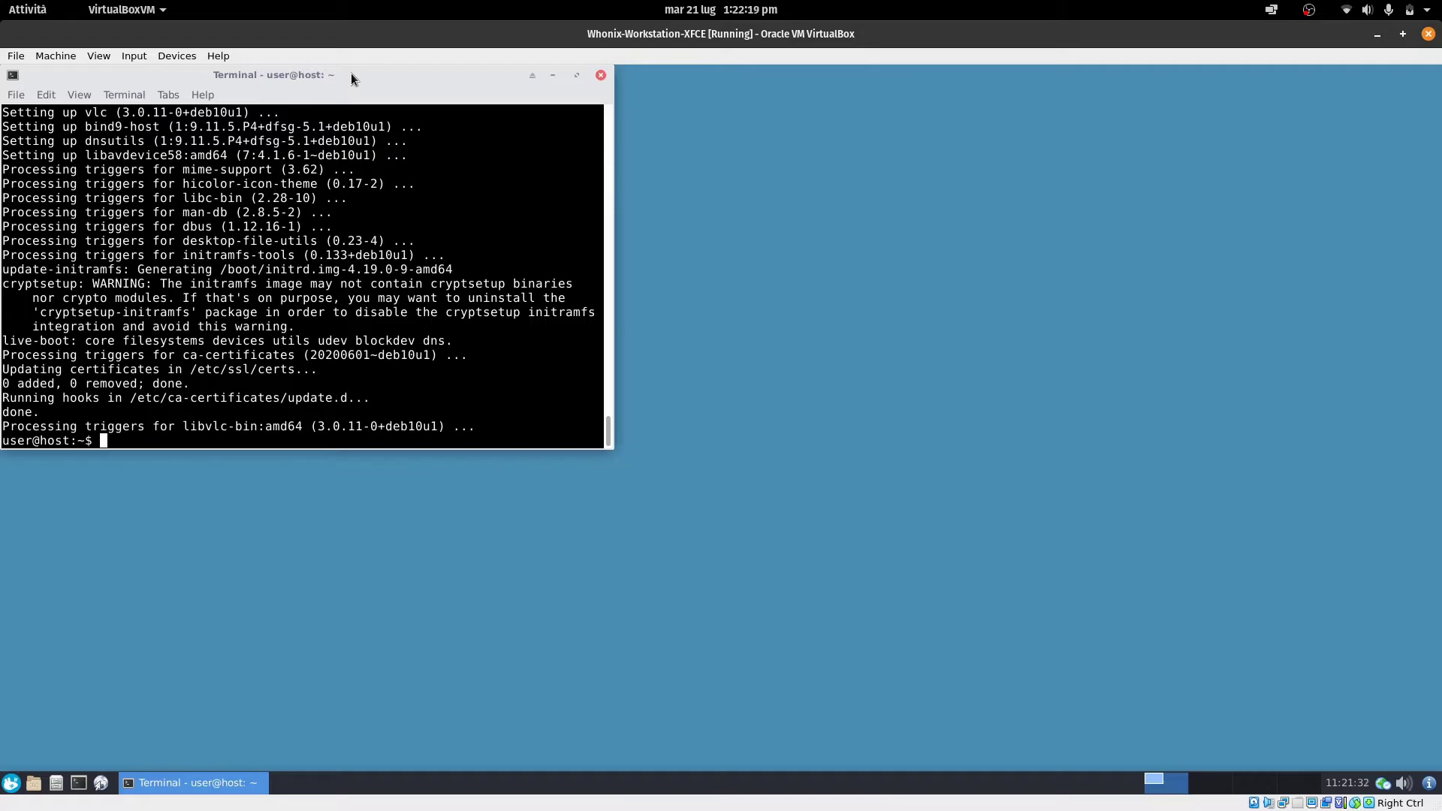
Reboot the workstation with sudo reboot and boot the default Whonix GRUB entry
{"action": "type", "text": "sudo reboot"}
{"action": "key", "text": "Return"}
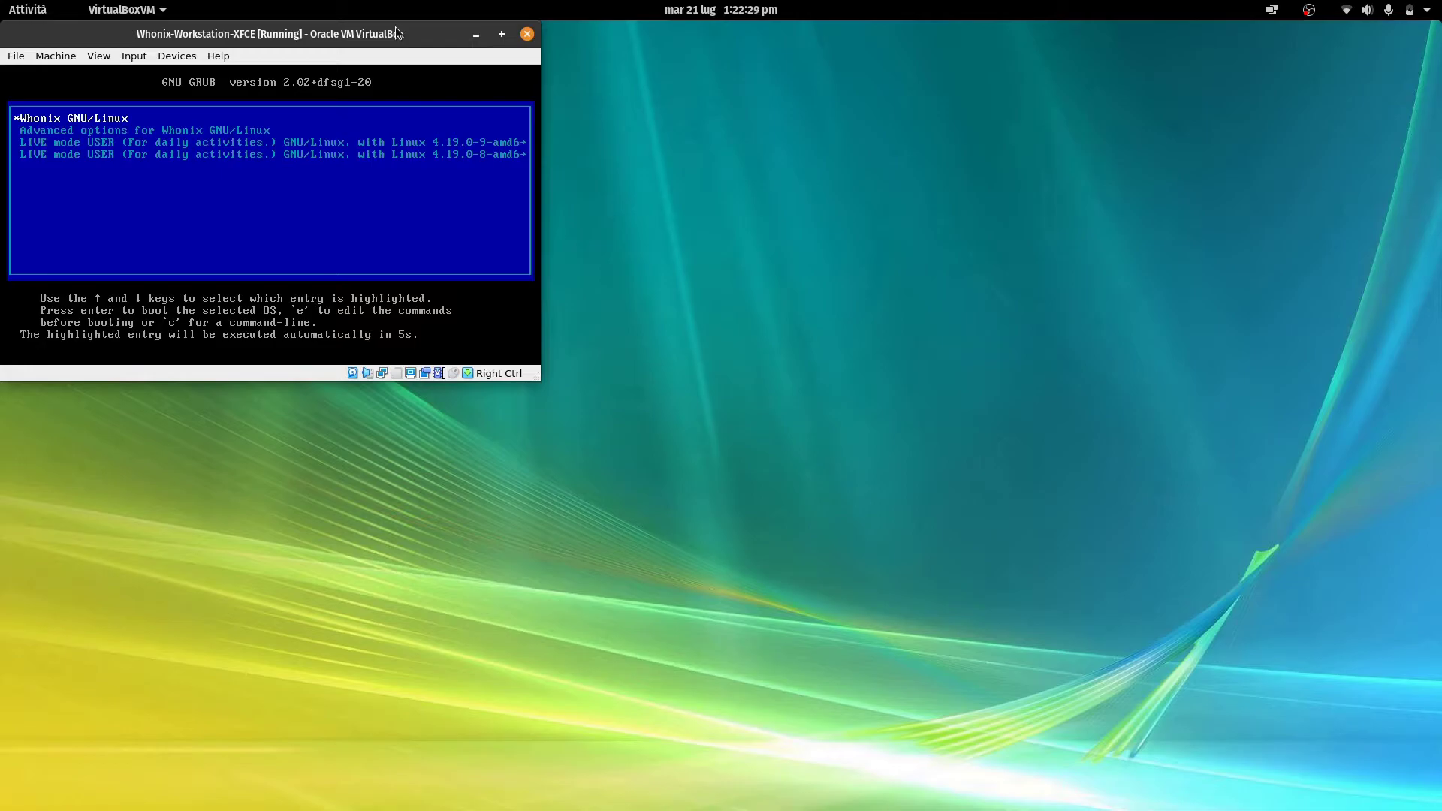
{"action": "key", "text": "Return"}
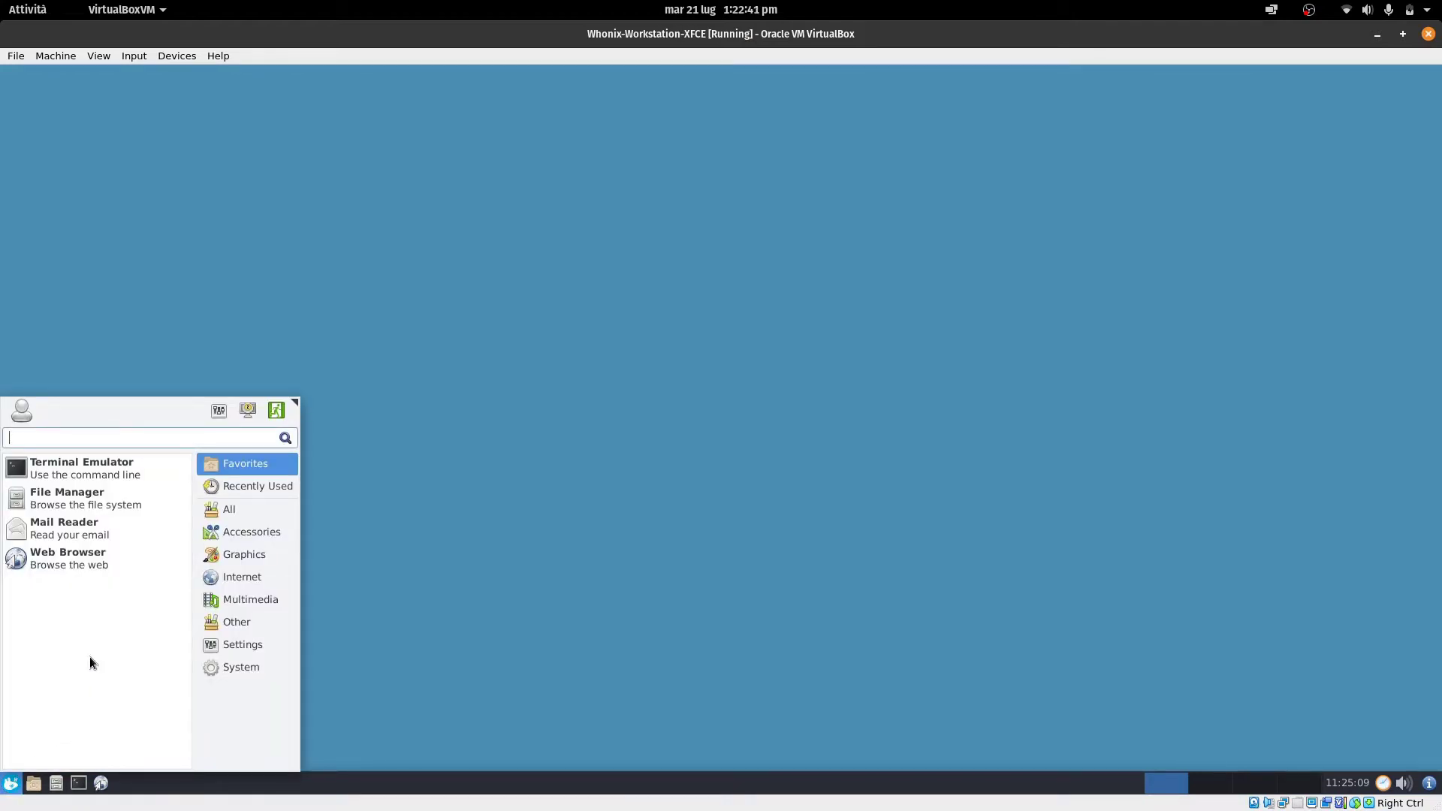
Launch Tor Browser from the menu and search 'check torproject' in a new tab
{"action": "type", "text": "tor"}
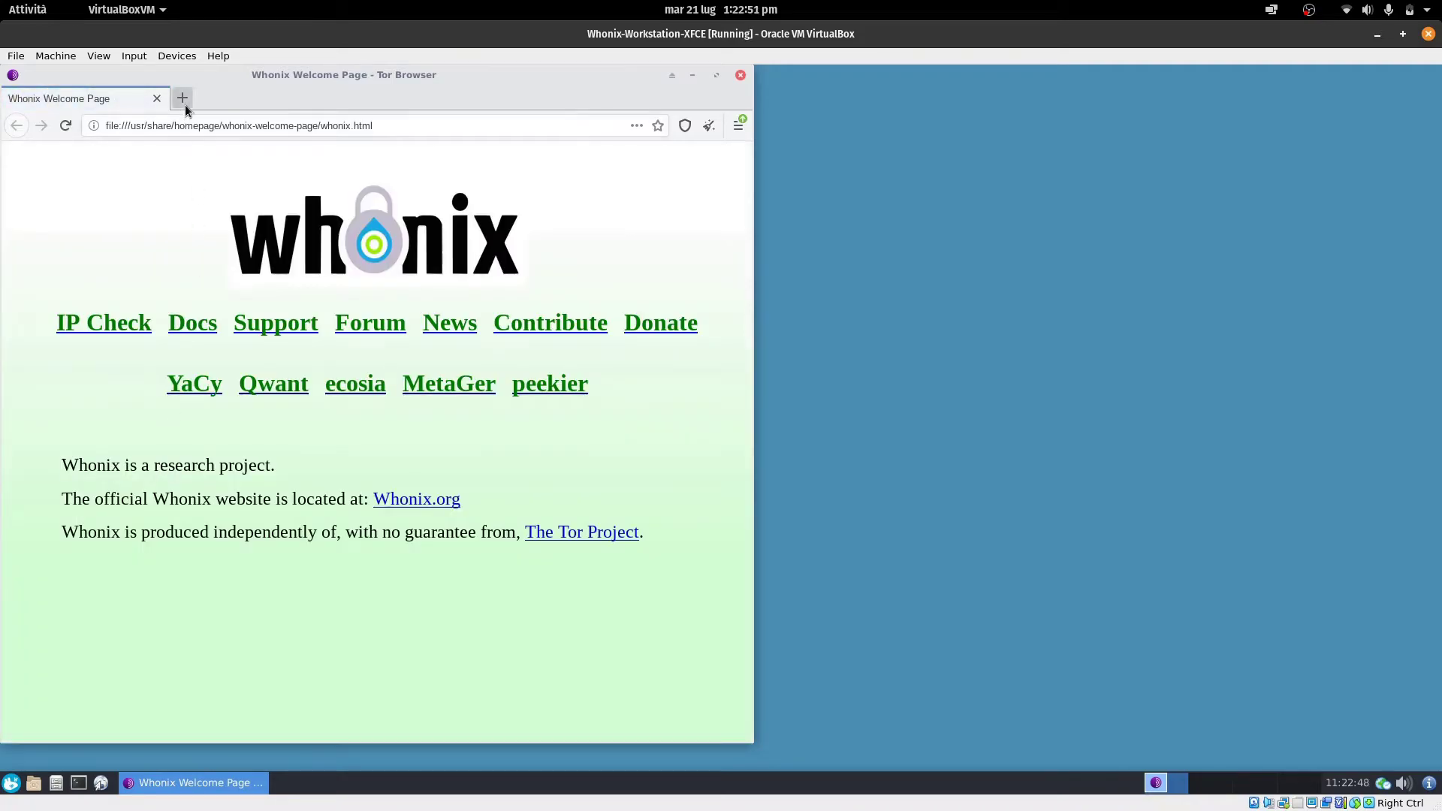
{"action": "left_click", "coordinate": [184, 105]}
{"action": "type", "text": "check tor"}
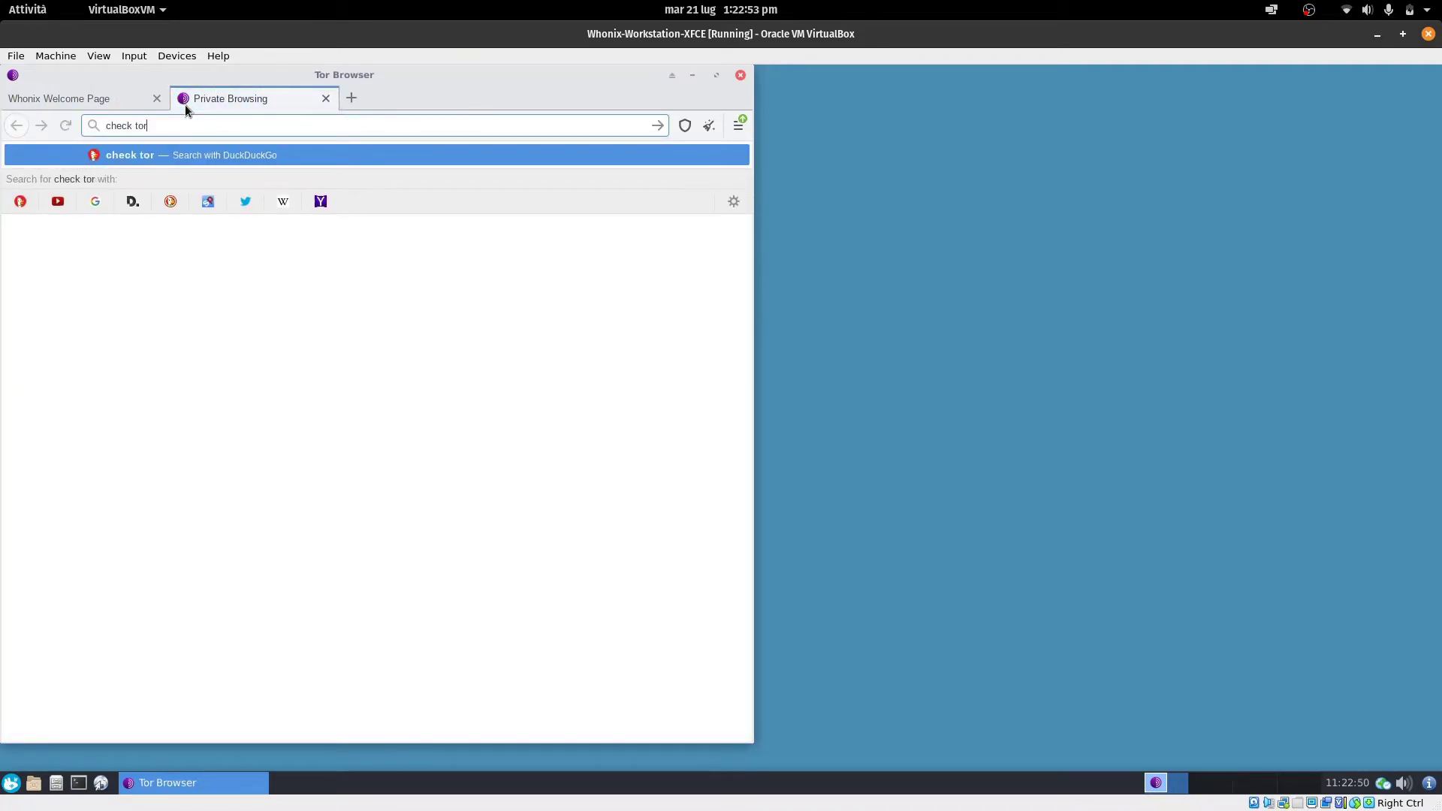
{"action": "type", "text": "project"}
{"action": "key", "text": "Return"}
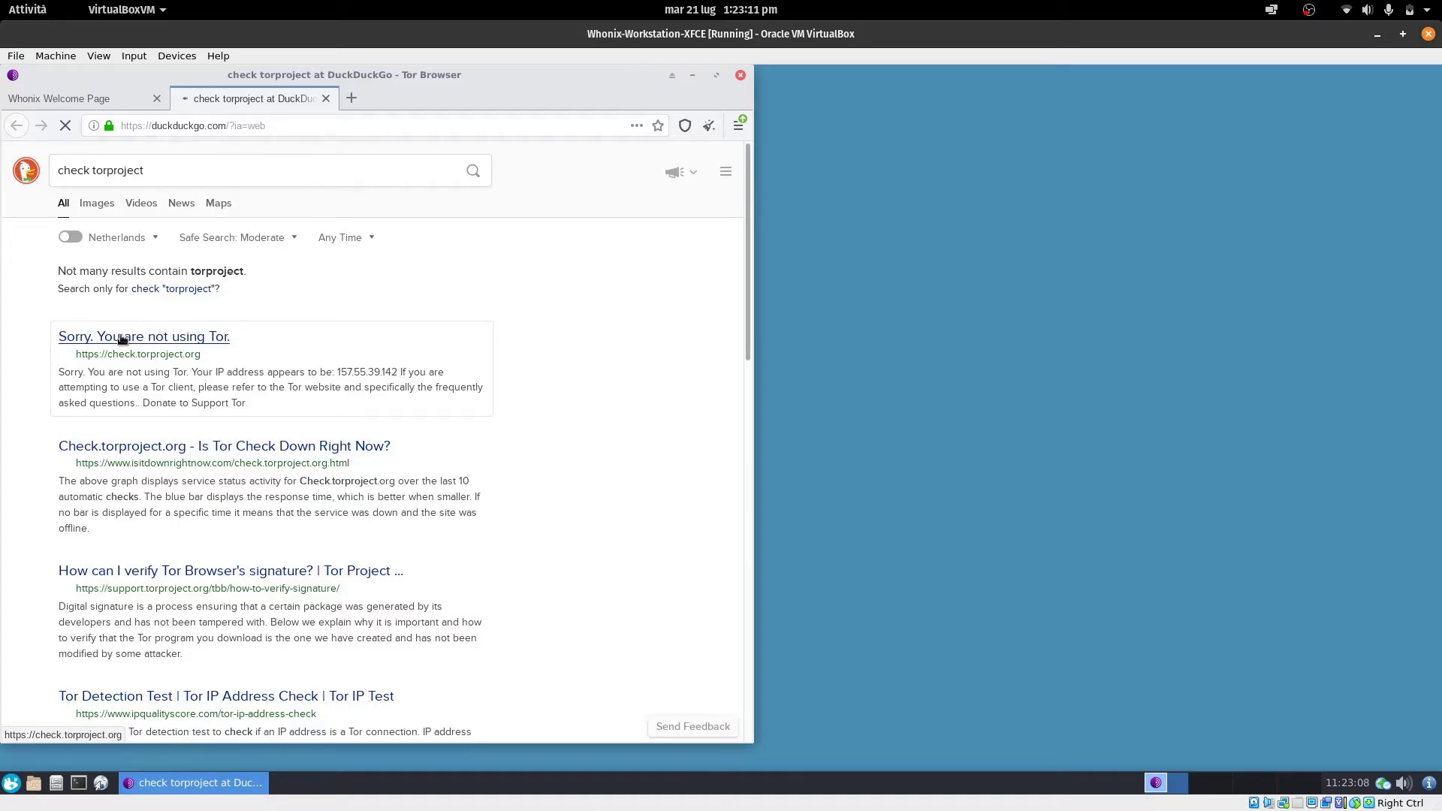
Open the check.torproject.org result, then open About Tor Browser from the main menu to see the update
{"action": "left_click", "coordinate": [123, 339]}
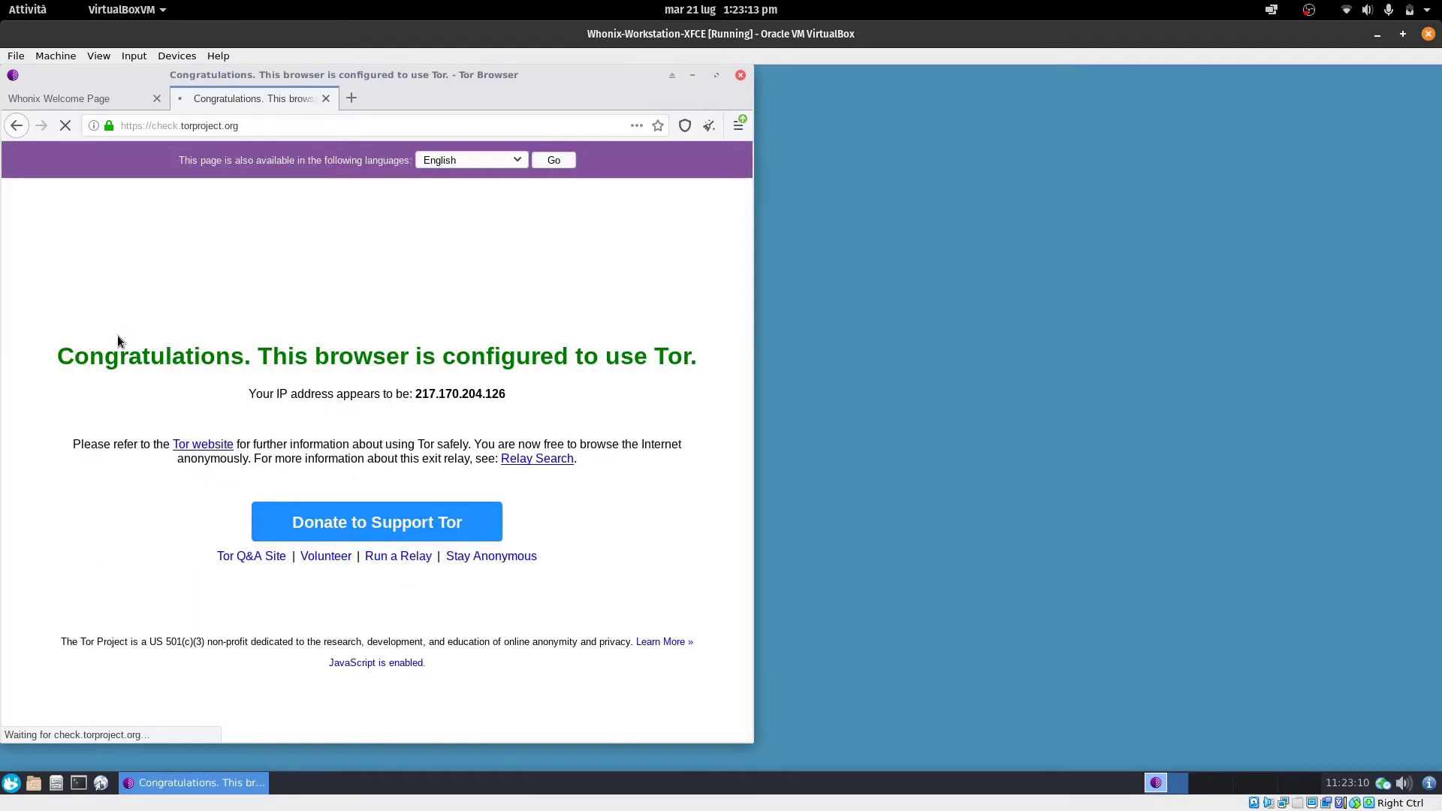
{"action": "left_click", "coordinate": [735, 122]}
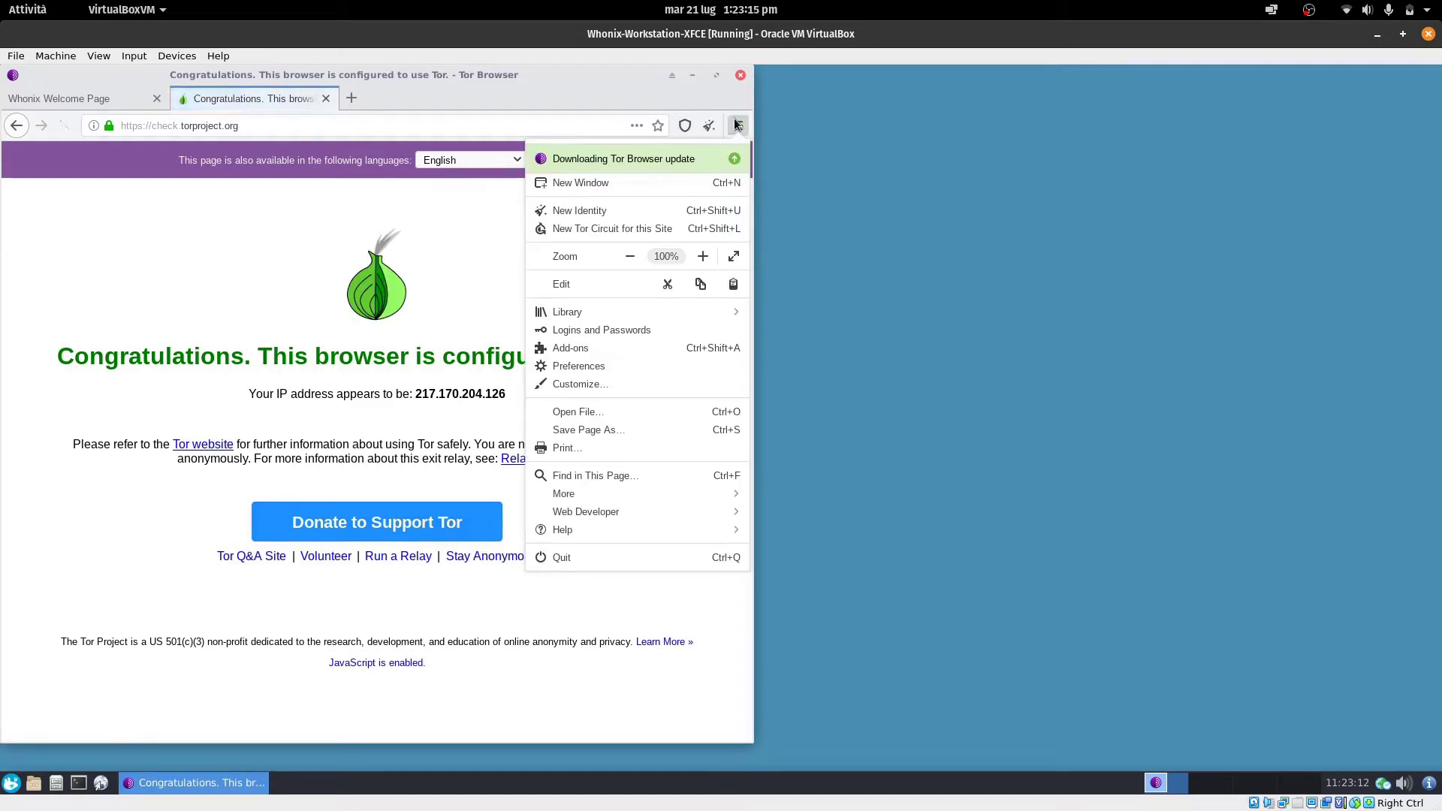
{"action": "left_click", "coordinate": [717, 160]}
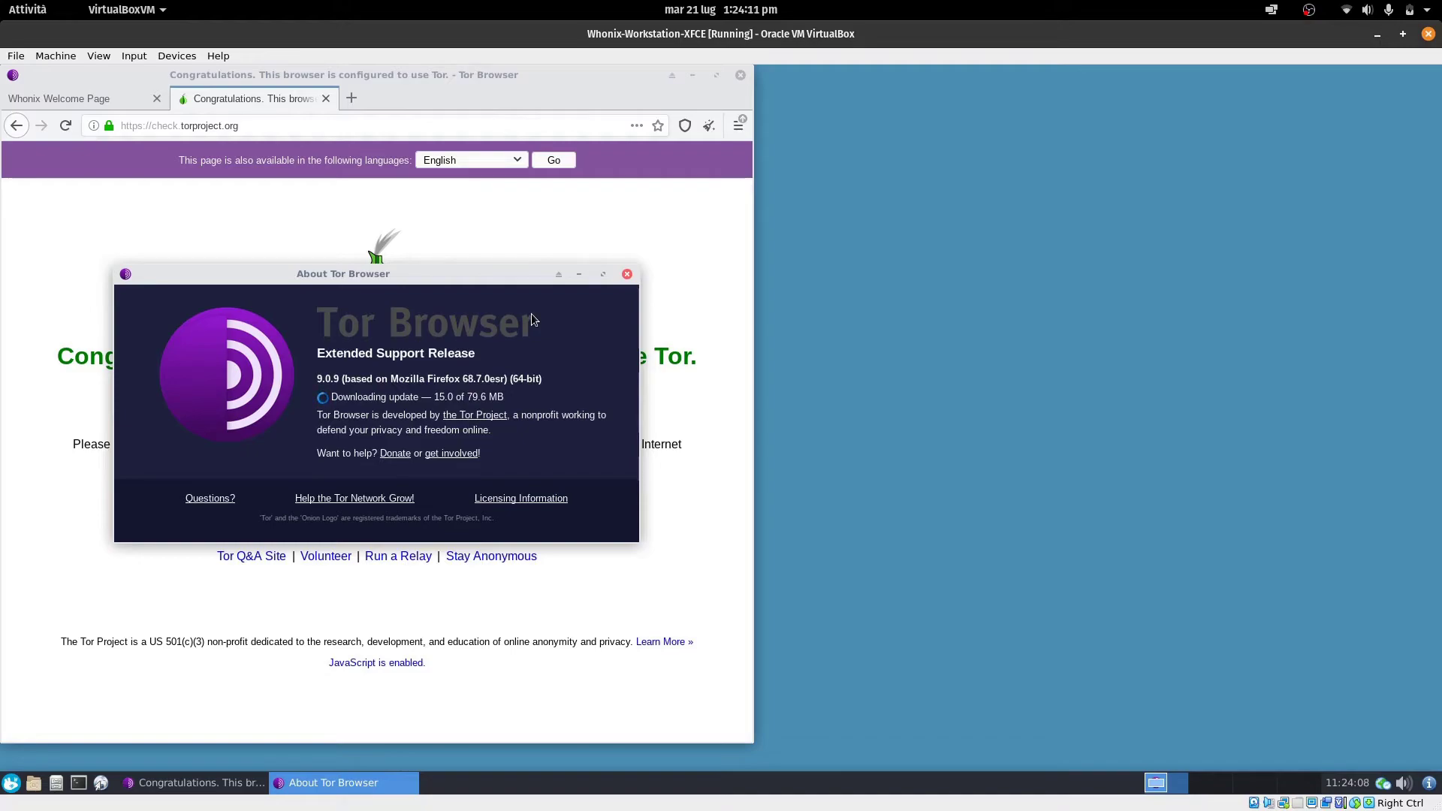
Move the About Tor Browser window aside and restart the browser to install the 9.5.1 update
{"action": "left_click_drag", "start_coordinate": [519, 273], "coordinate": [1156, 201]}
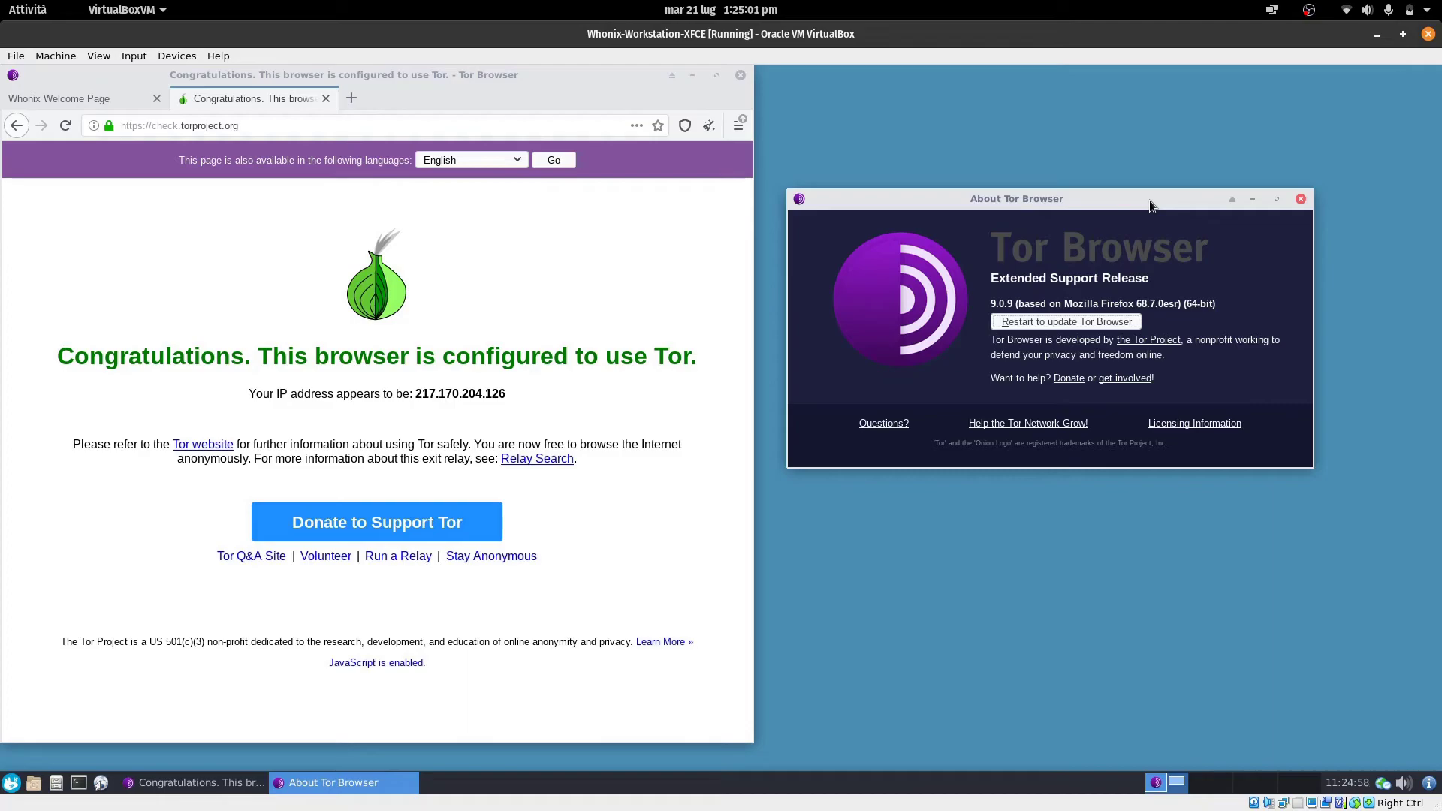
{"action": "left_click", "coordinate": [1052, 322]}
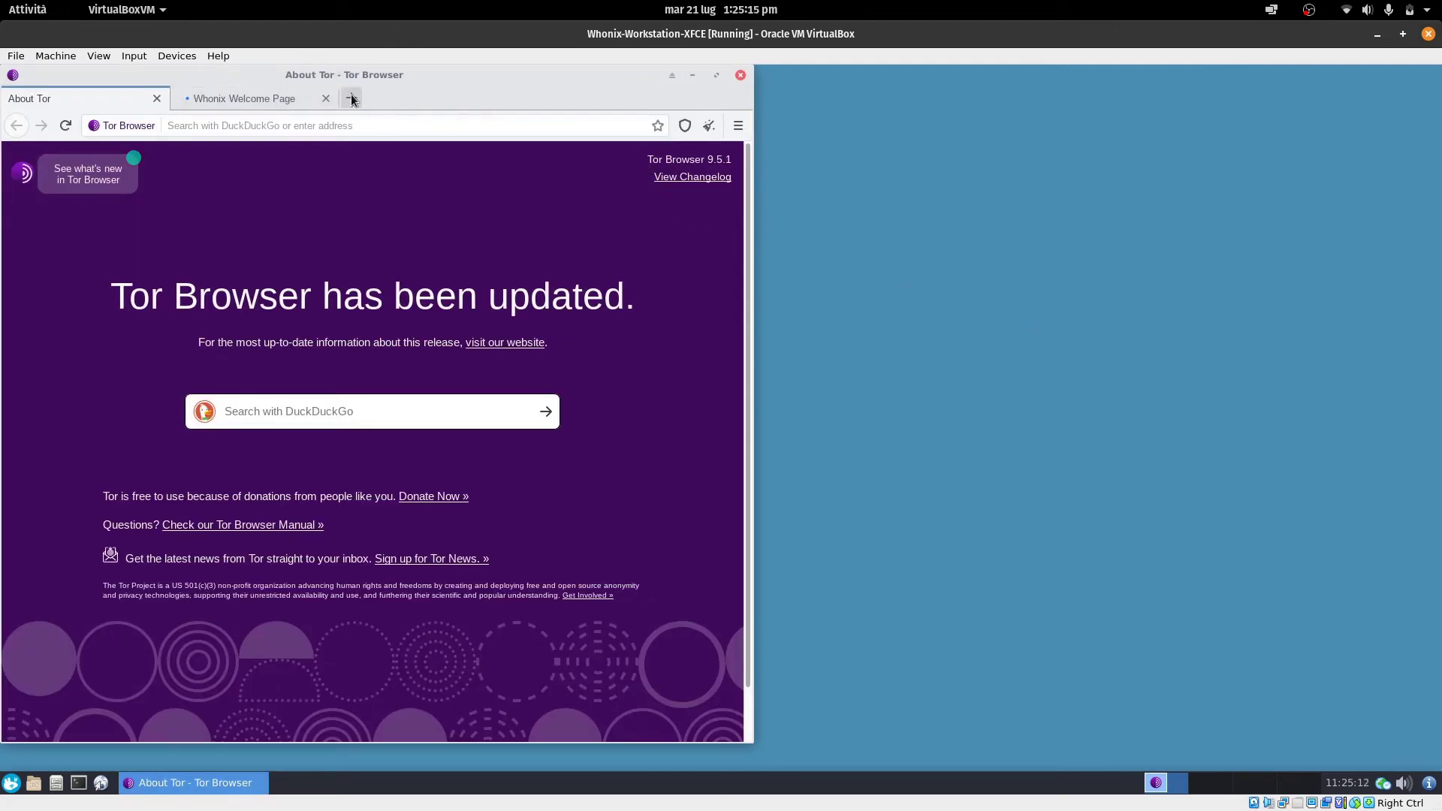
Close the Welcome and About Tor tabs, leaving a new tab, and open dnsleaktest.com via a 'dnsleak' search
{"action": "left_click", "coordinate": [352, 98]}
{"action": "left_click", "coordinate": [326, 99]}
{"action": "left_click", "coordinate": [155, 100]}
{"action": "type", "text": "dnsleak"}
{"action": "key", "text": "Return"}
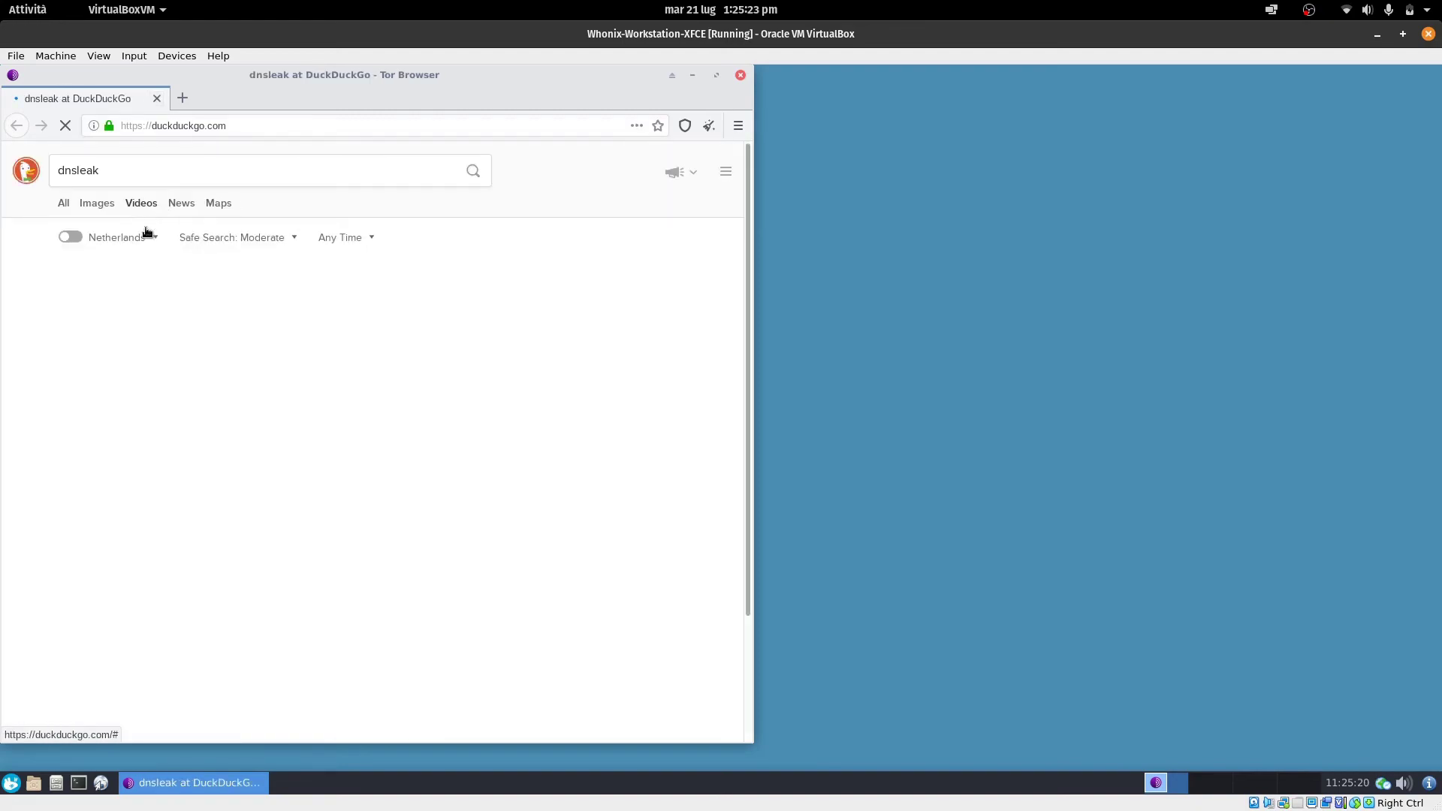
{"action": "left_click", "coordinate": [104, 340]}
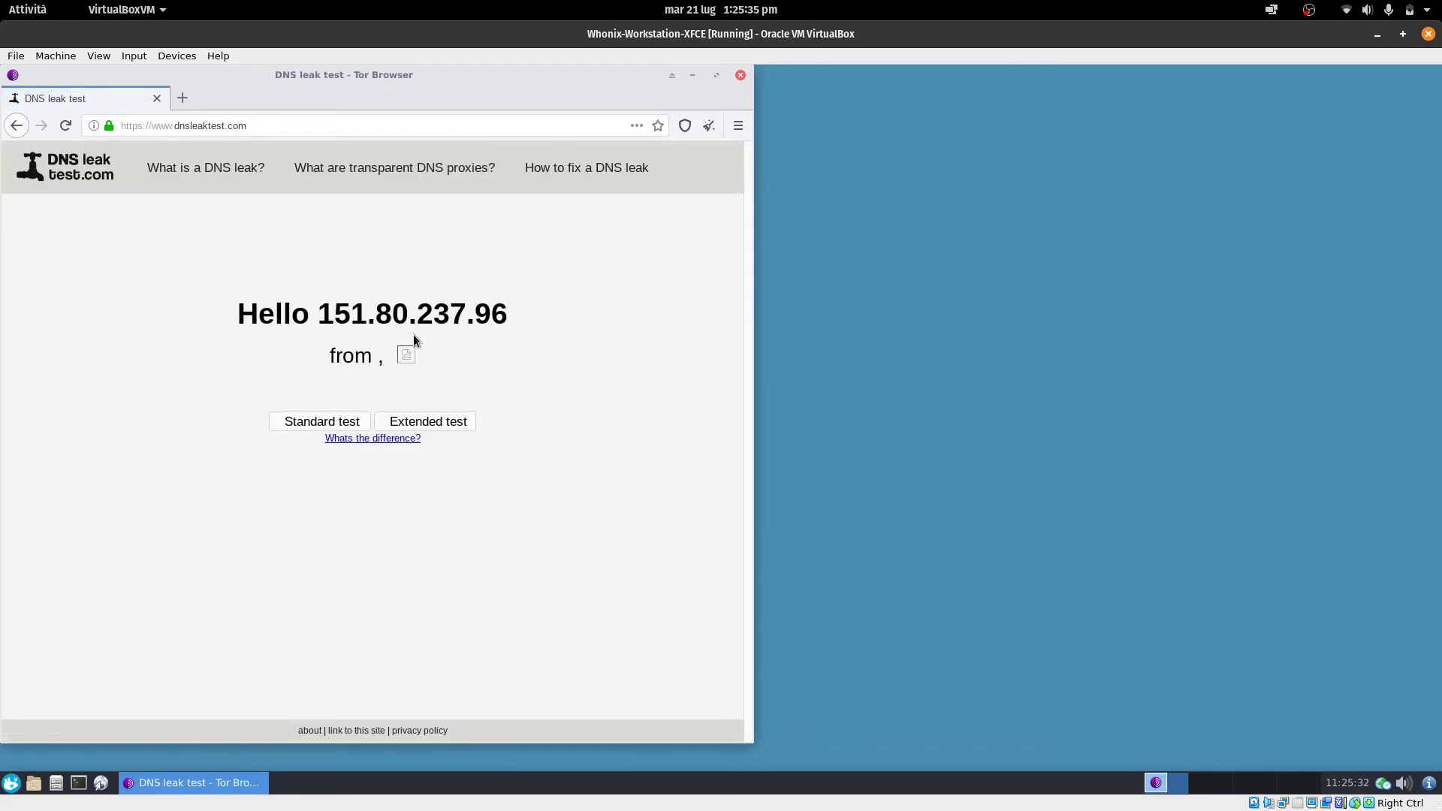
Run the standard DNS leak test, finding Cloudflare and OVH SAS servers in France, then open a blank tab
{"action": "left_click", "coordinate": [344, 424]}
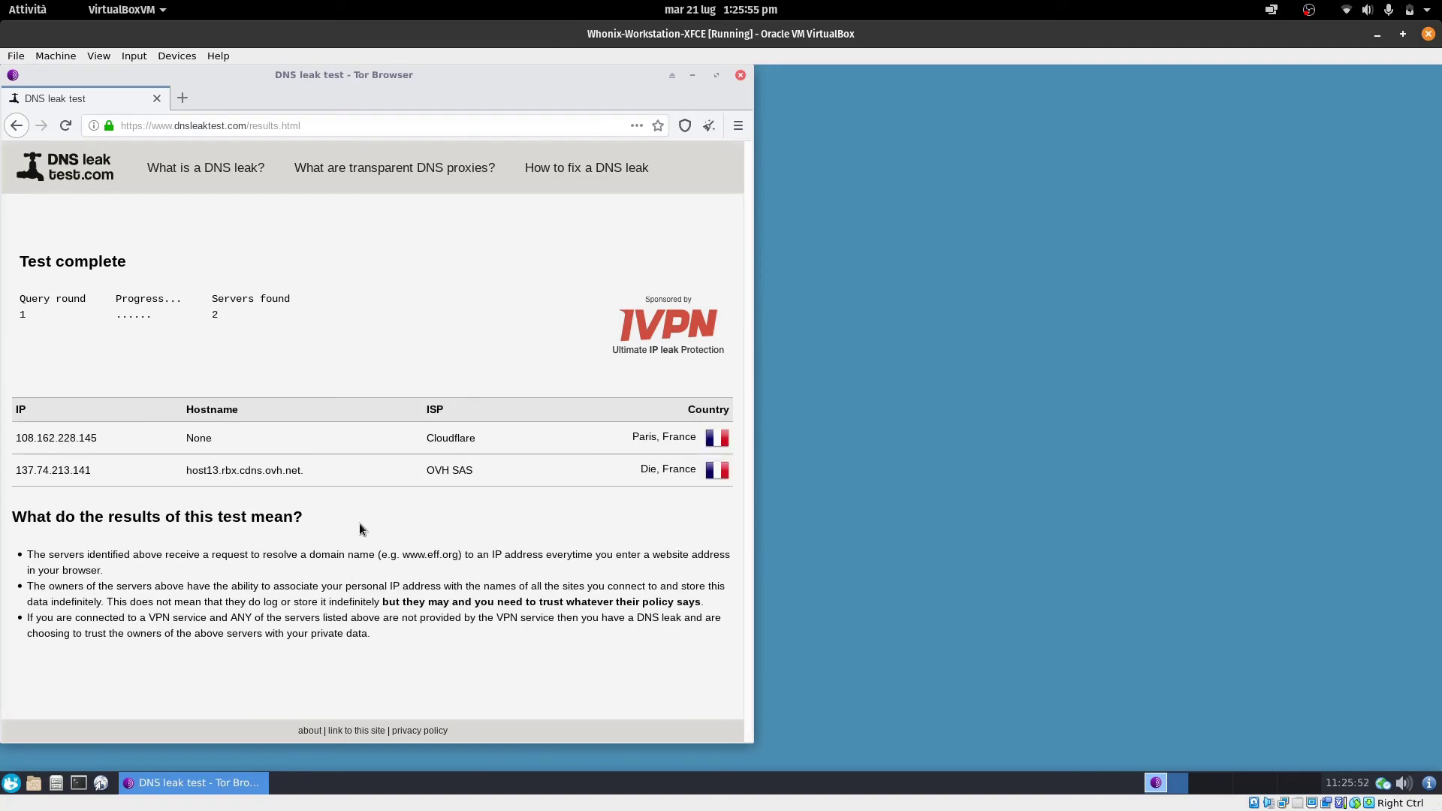
{"action": "left_click_drag", "start_coordinate": [454, 453], "coordinate": [479, 470]}
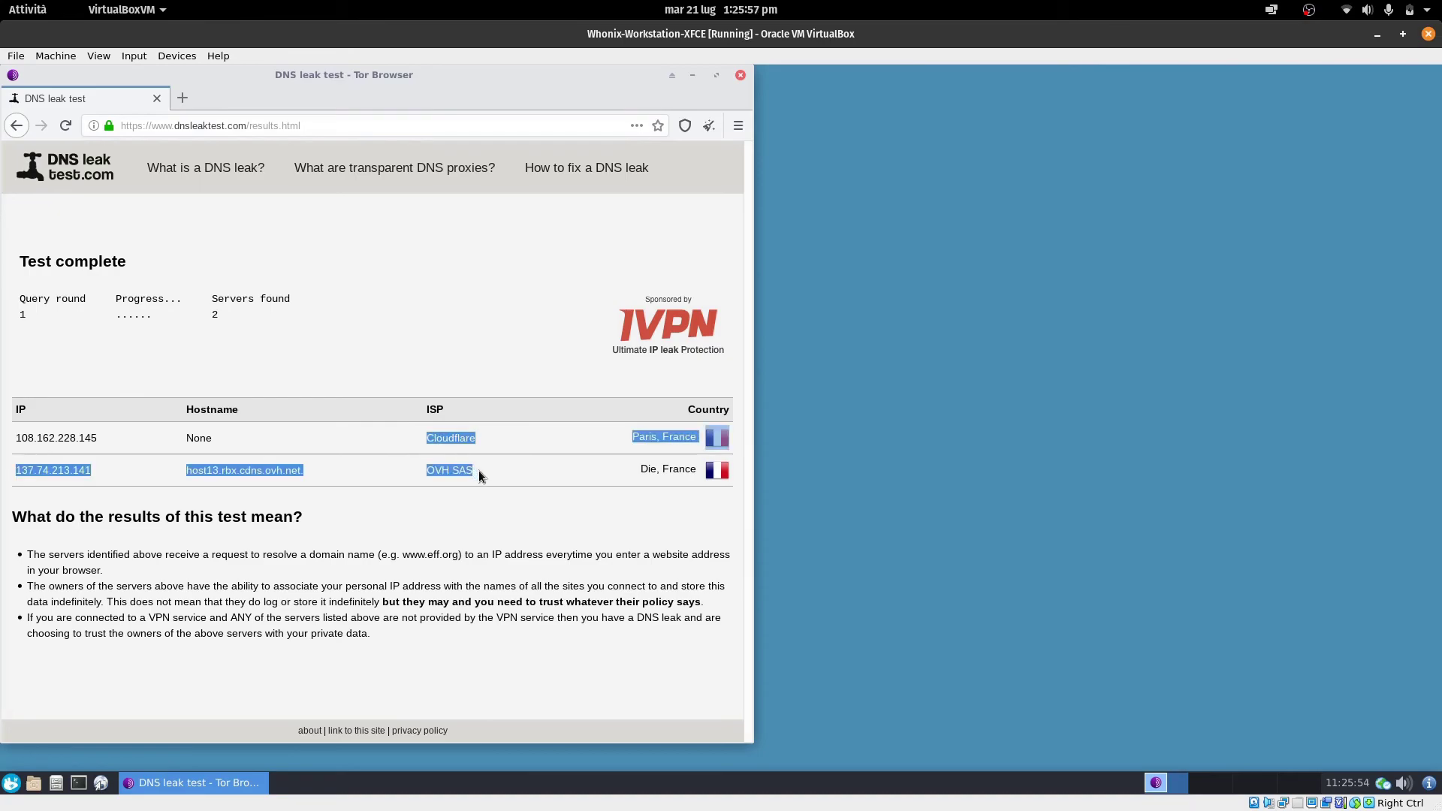
{"action": "left_click", "coordinate": [470, 438]}
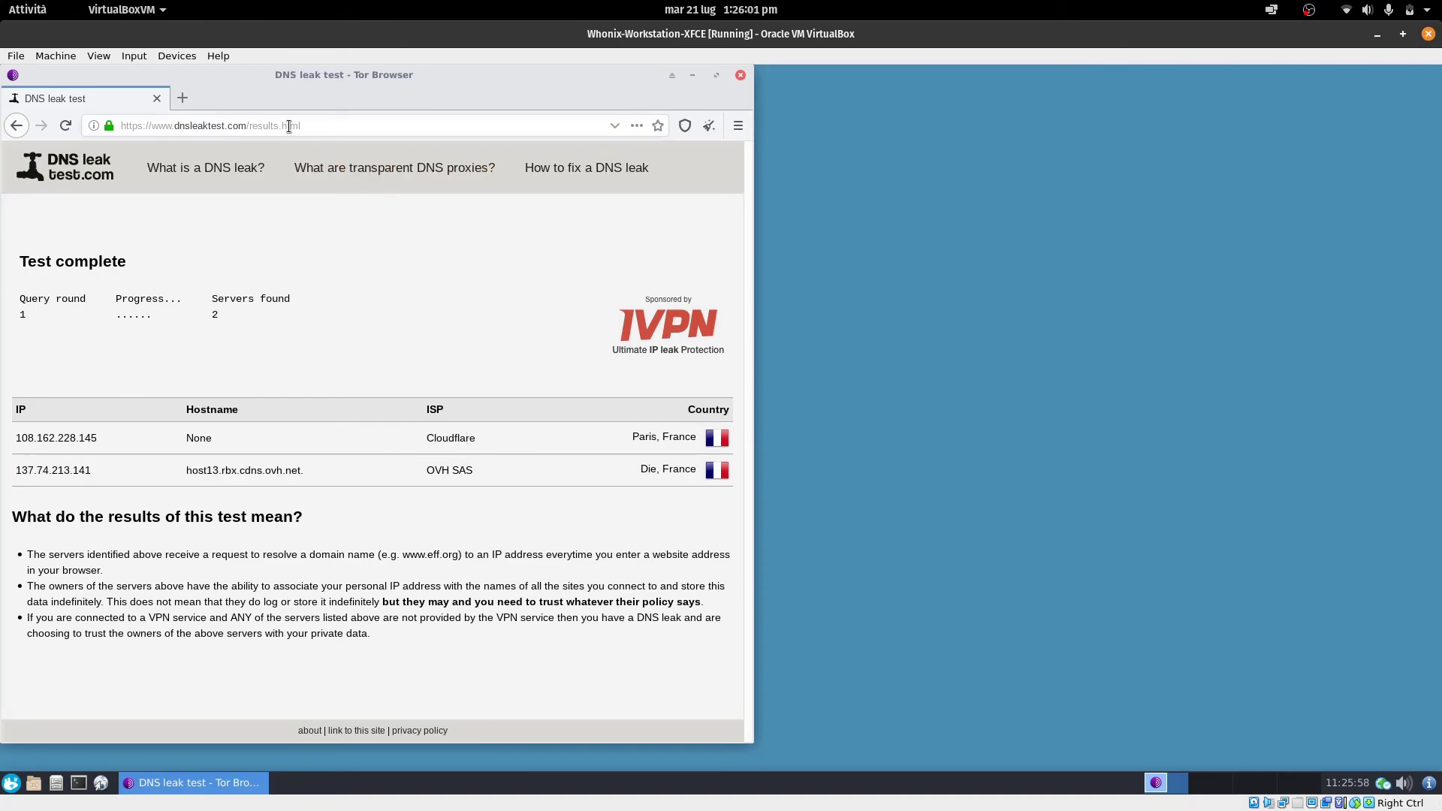
{"action": "left_click", "coordinate": [183, 98]}
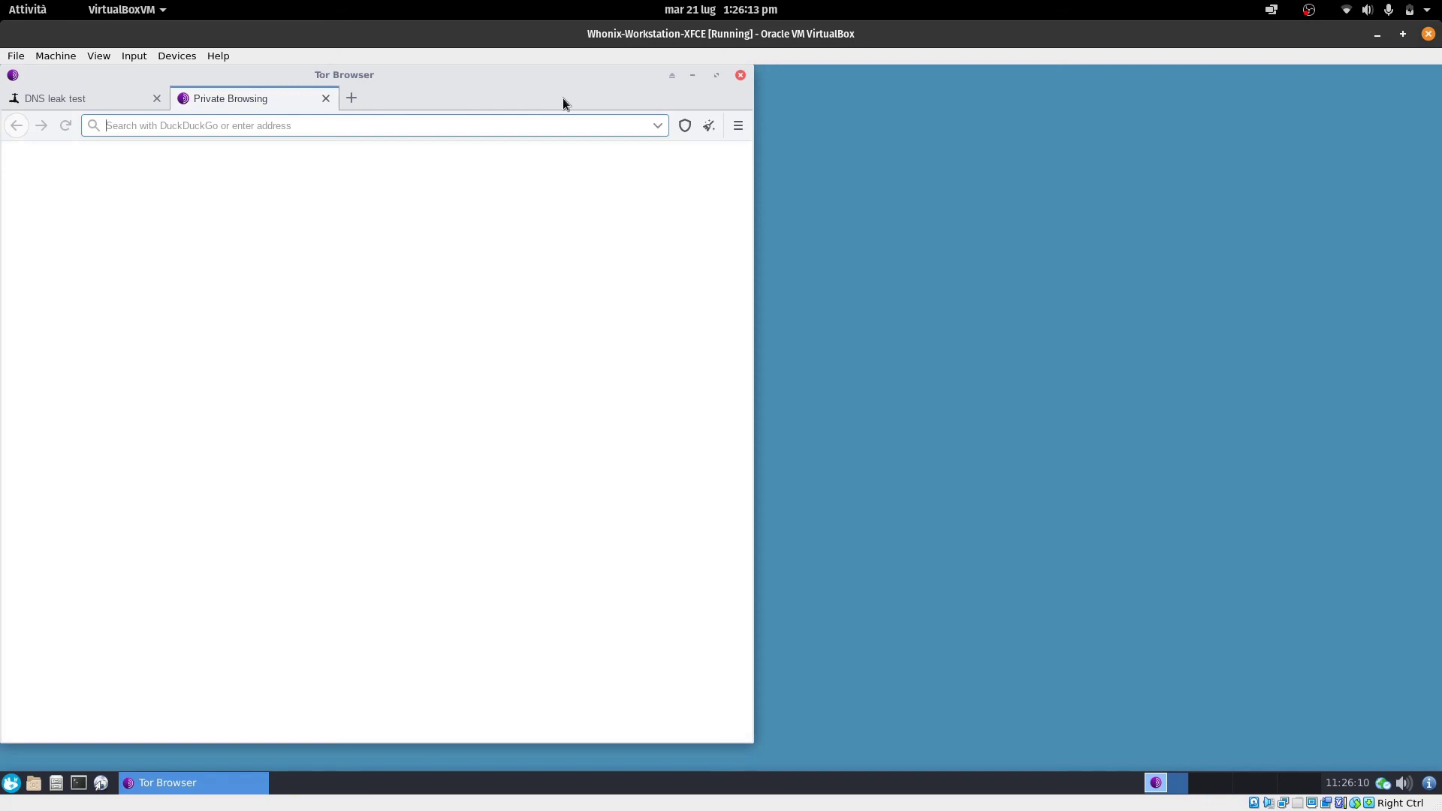
Close Tor Browser and all its tabs, then power off the Whonix Workstation VM
{"action": "left_click", "coordinate": [740, 76]}
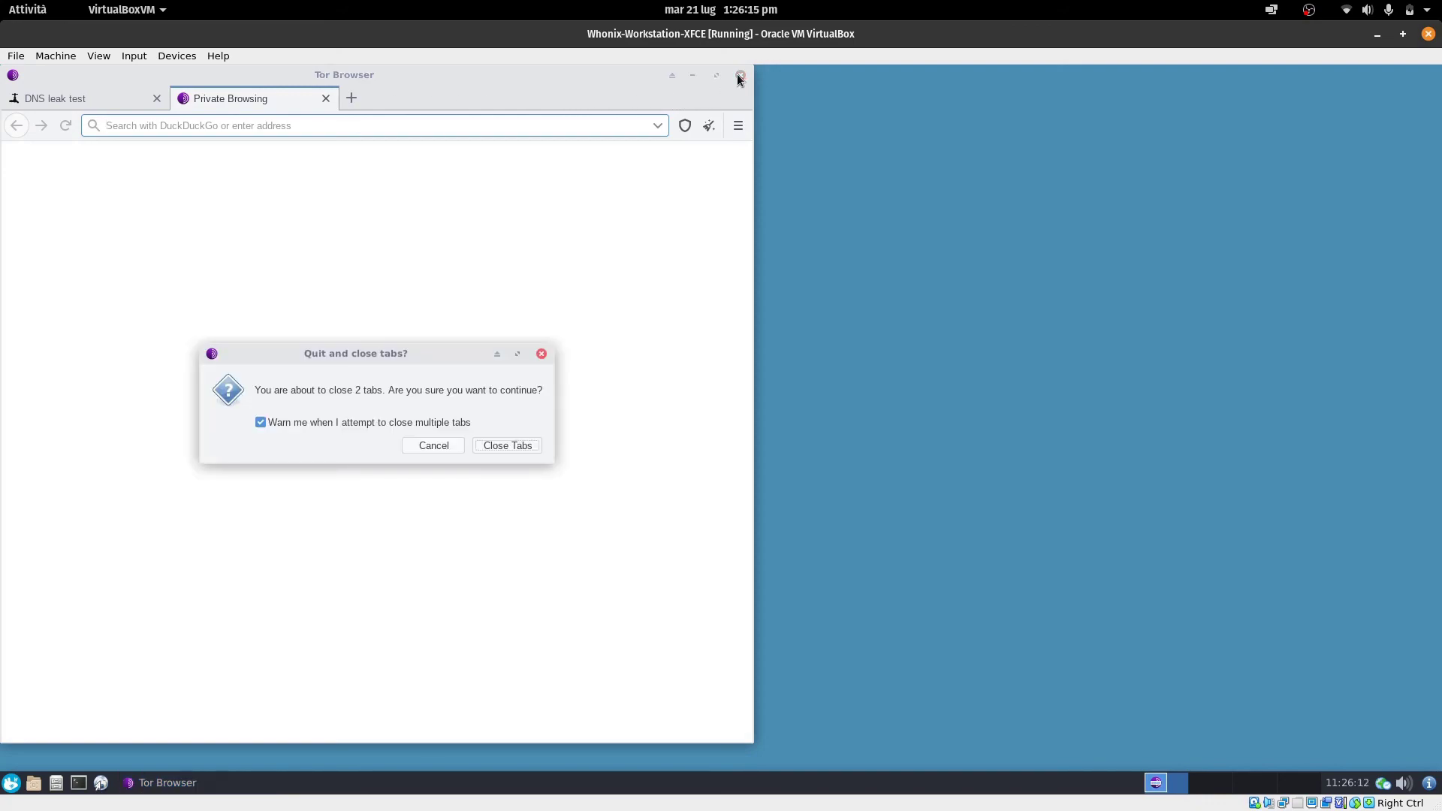
{"action": "left_click", "coordinate": [355, 425]}
{"action": "left_click", "coordinate": [502, 443]}
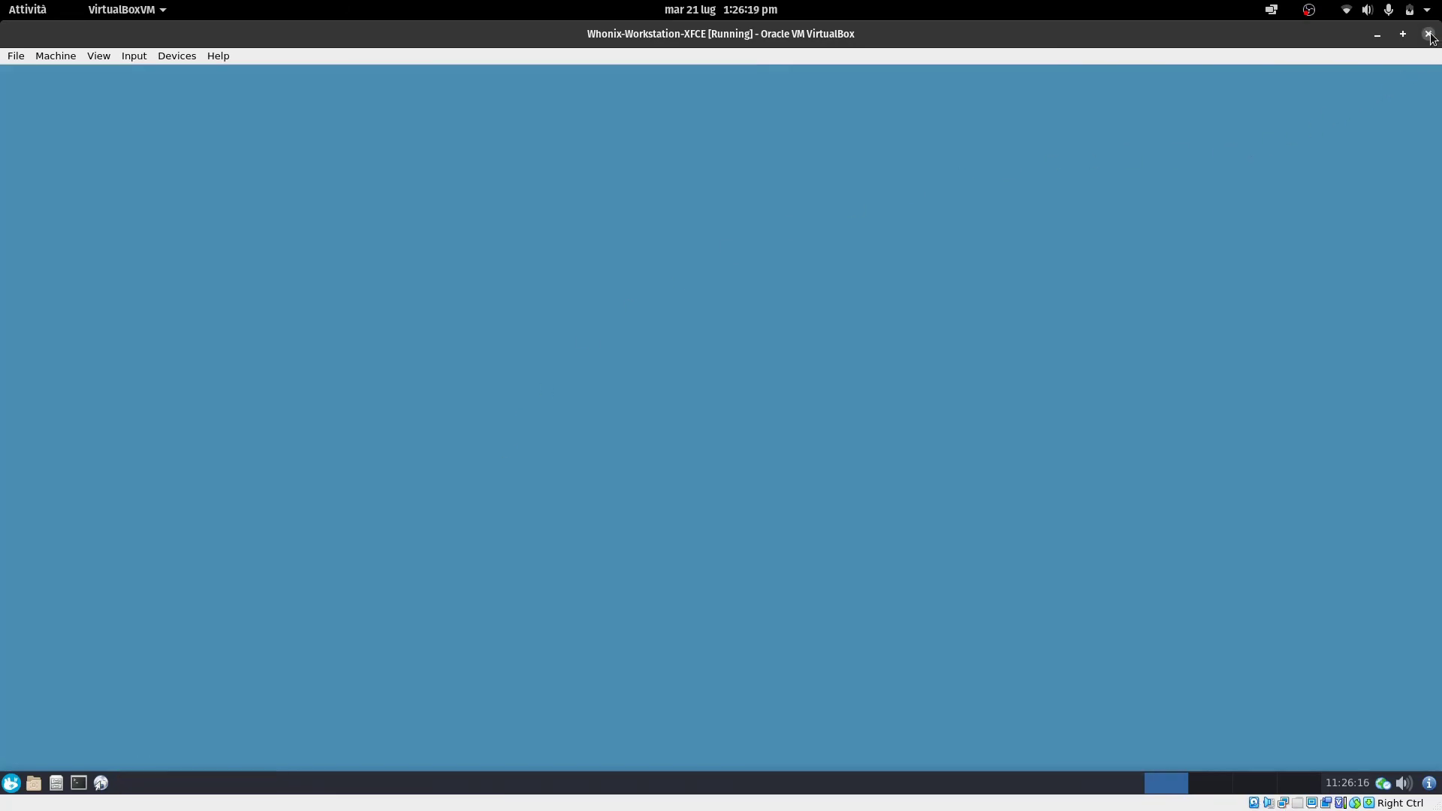
{"action": "left_click", "coordinate": [1428, 33]}
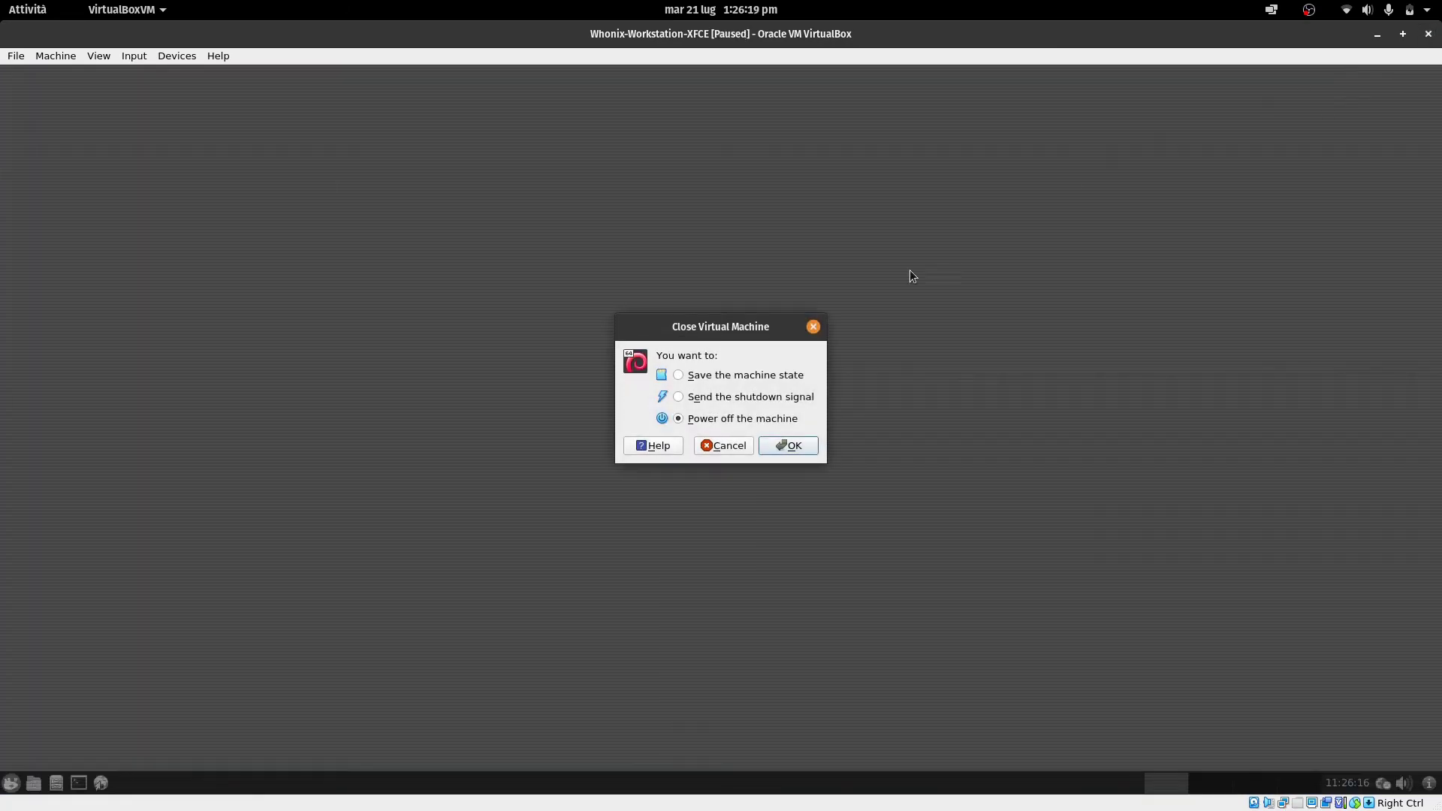
{"action": "left_click", "coordinate": [790, 448]}
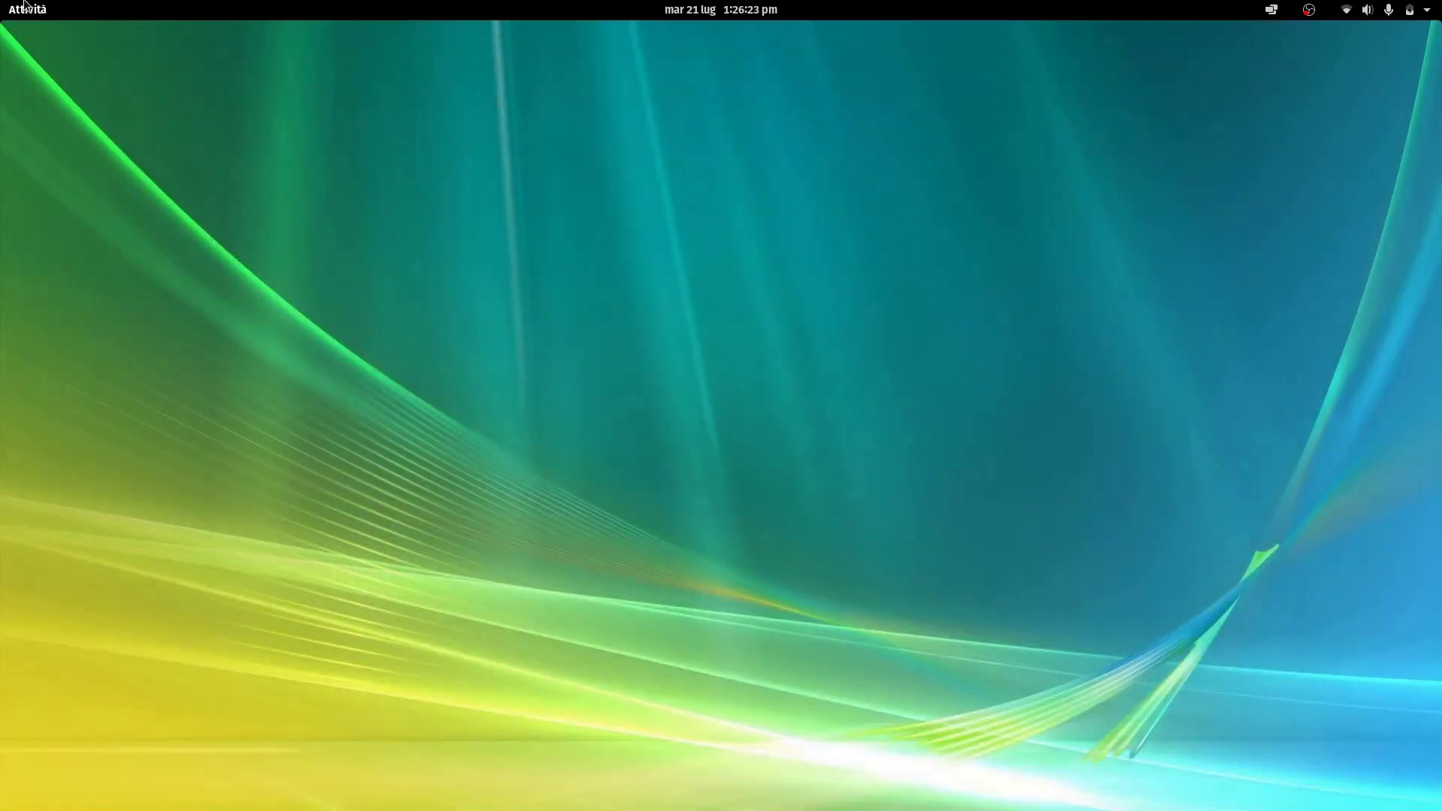
Power off the Whonix-Gateway-XFCE VM and switch over to the OBS window
{"action": "left_click", "coordinate": [26, 6]}
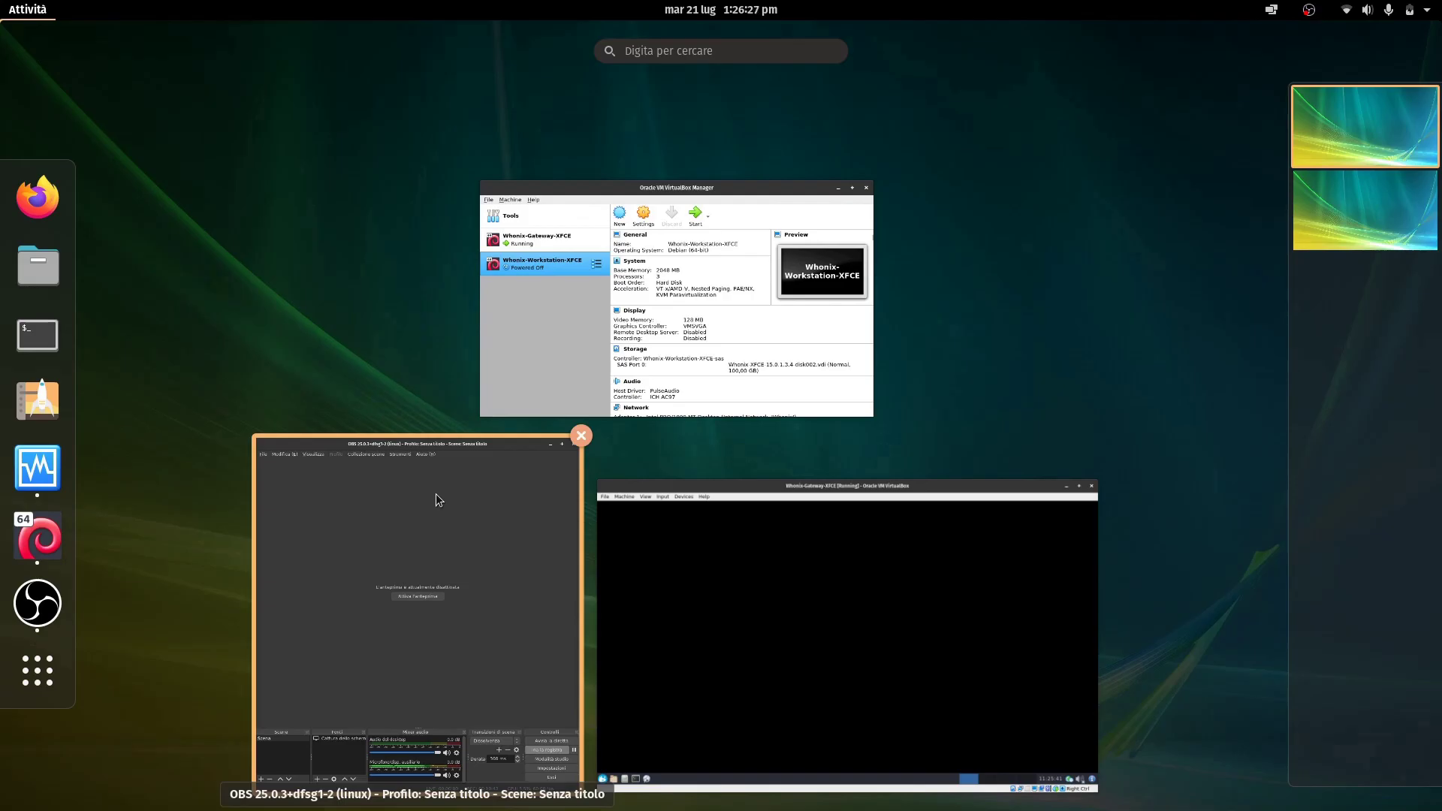
{"action": "left_click", "coordinate": [847, 631]}
{"action": "left_click", "coordinate": [1331, 62]}
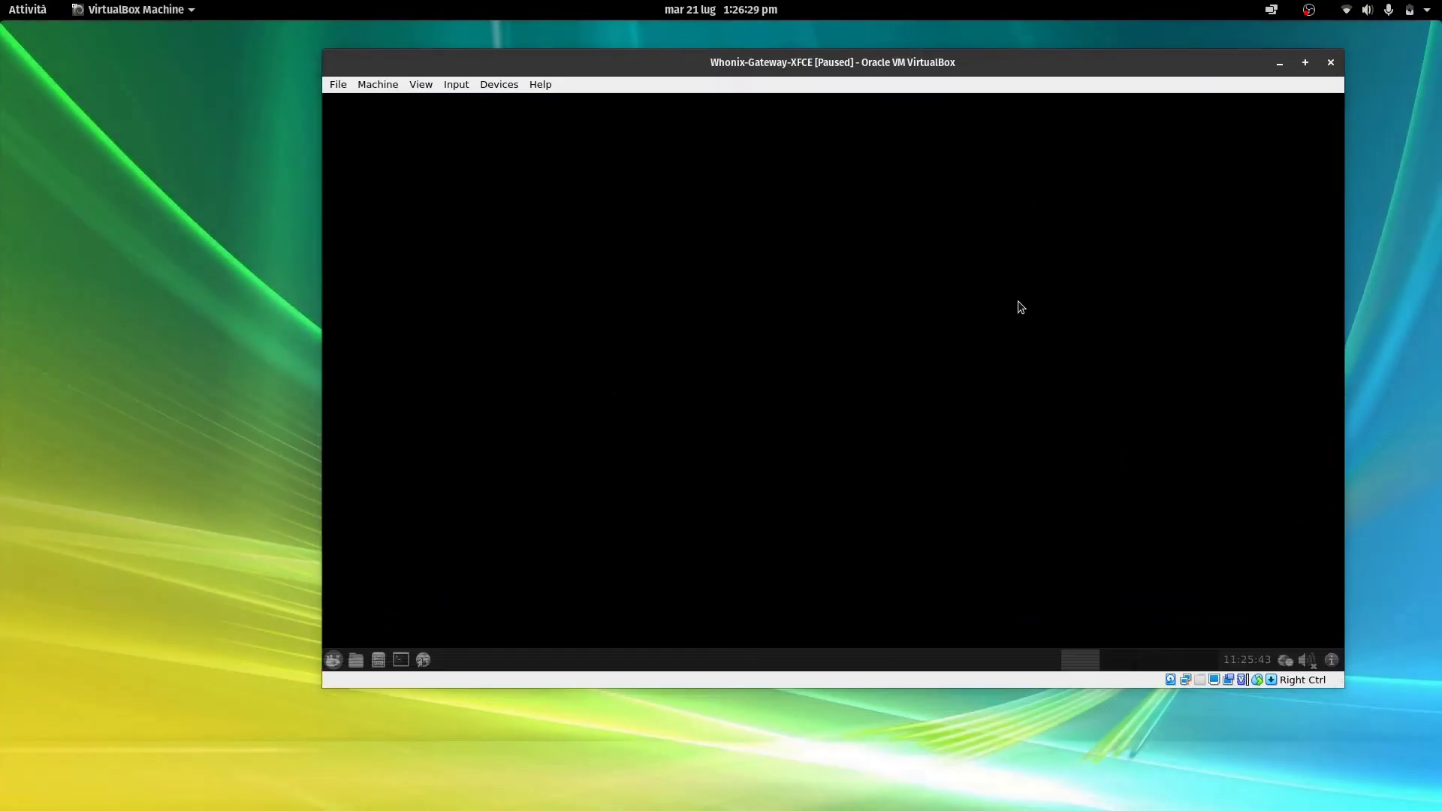
{"action": "left_click", "coordinate": [900, 398]}
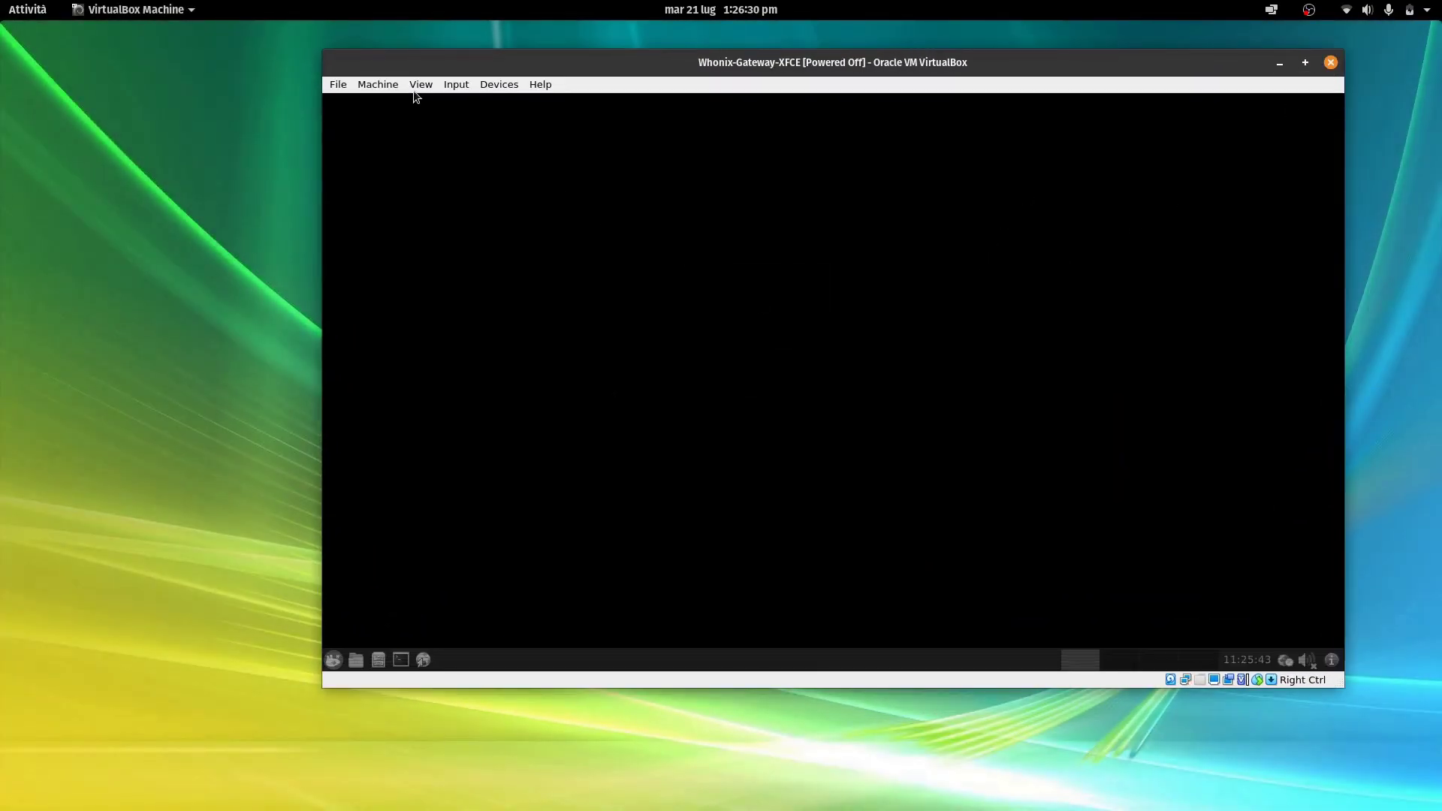
{"action": "left_click", "coordinate": [27, 9]}
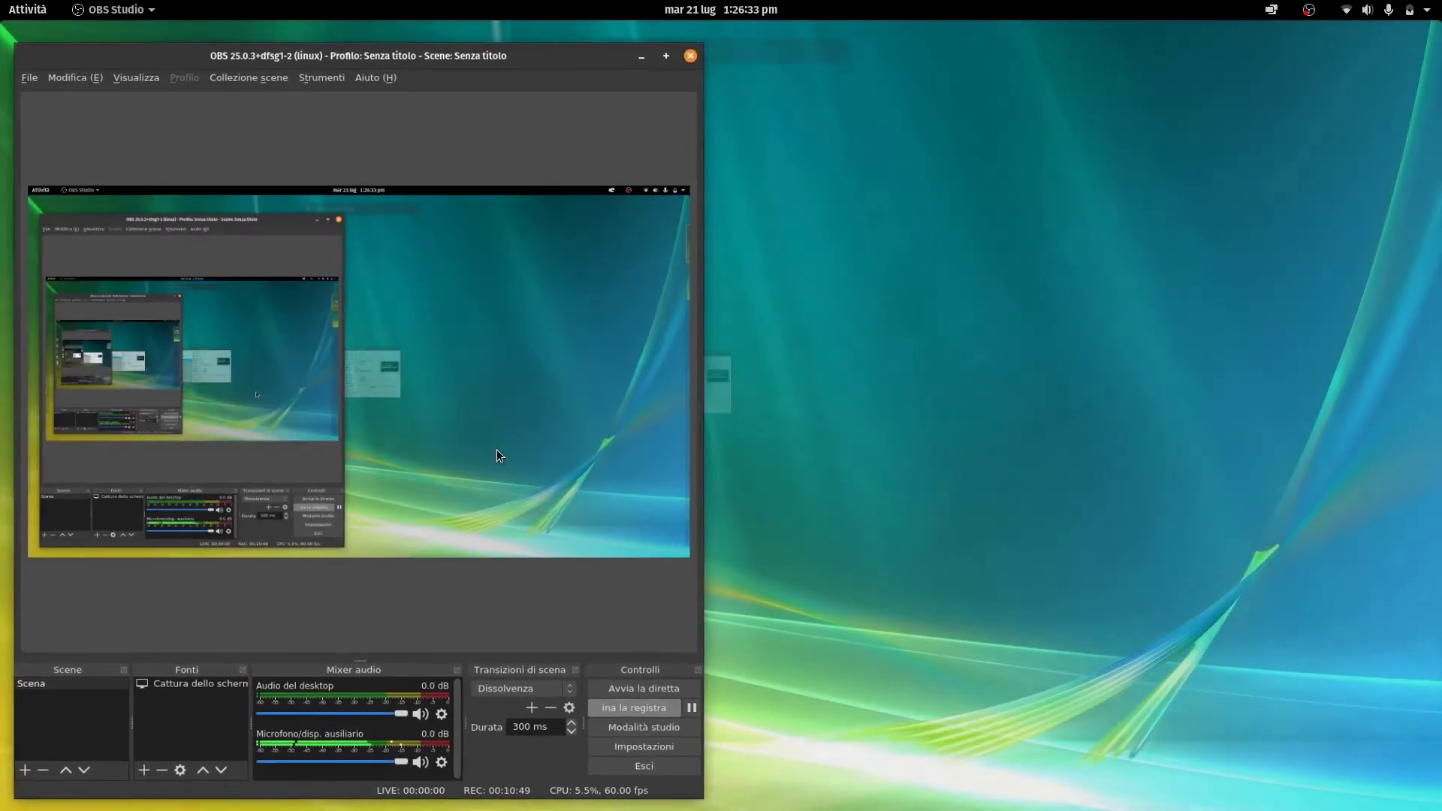